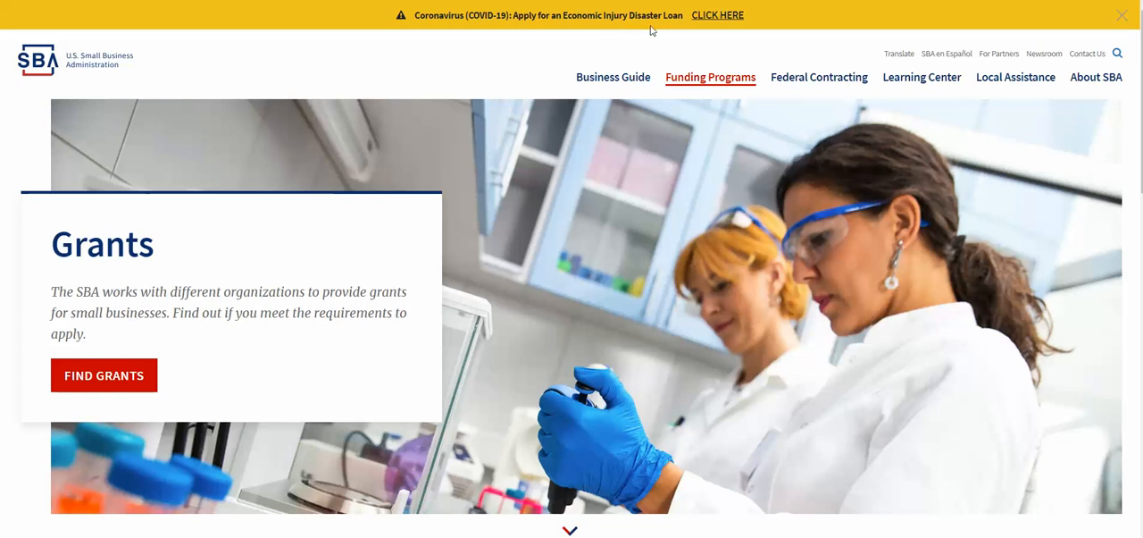
Open the Economic Injury Disaster Loan application and declare the applicant an individual operating under a sole proprietorship or as an independent contractor.
left_click(717, 17)
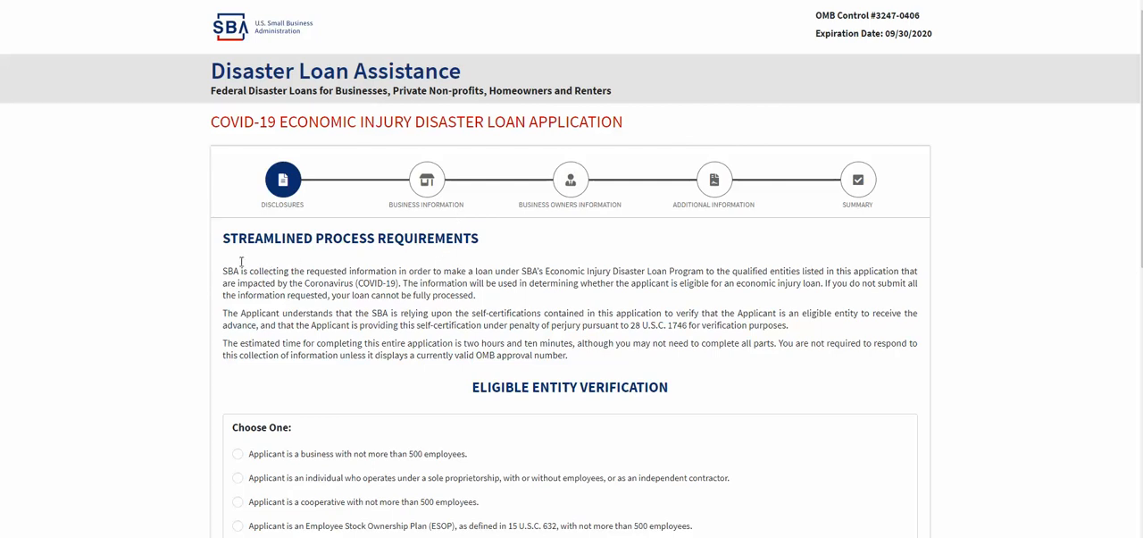
scroll(174, 287, "down", 1)
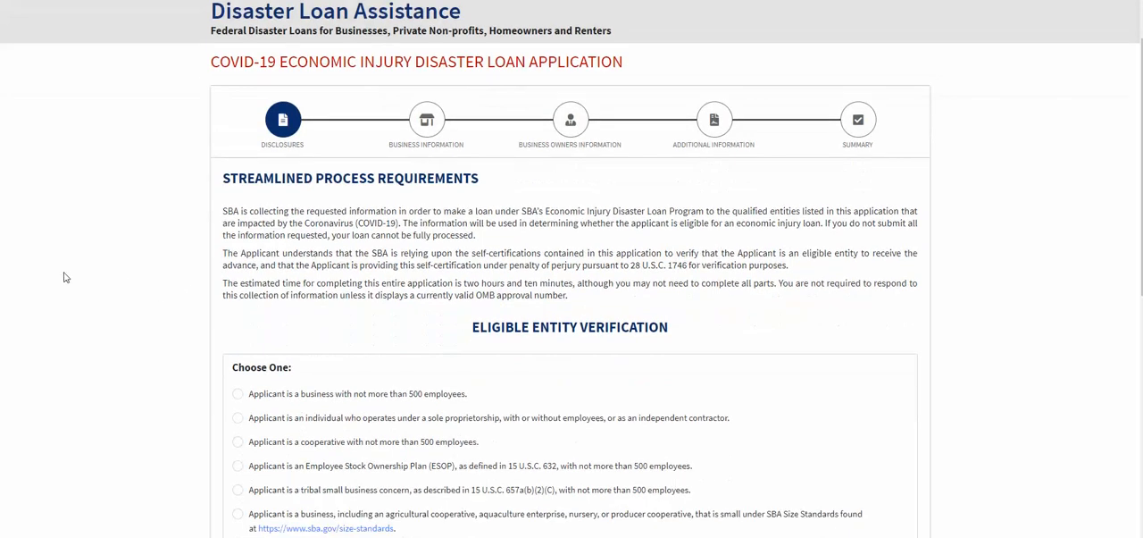
scroll(94, 295, "down", 1)
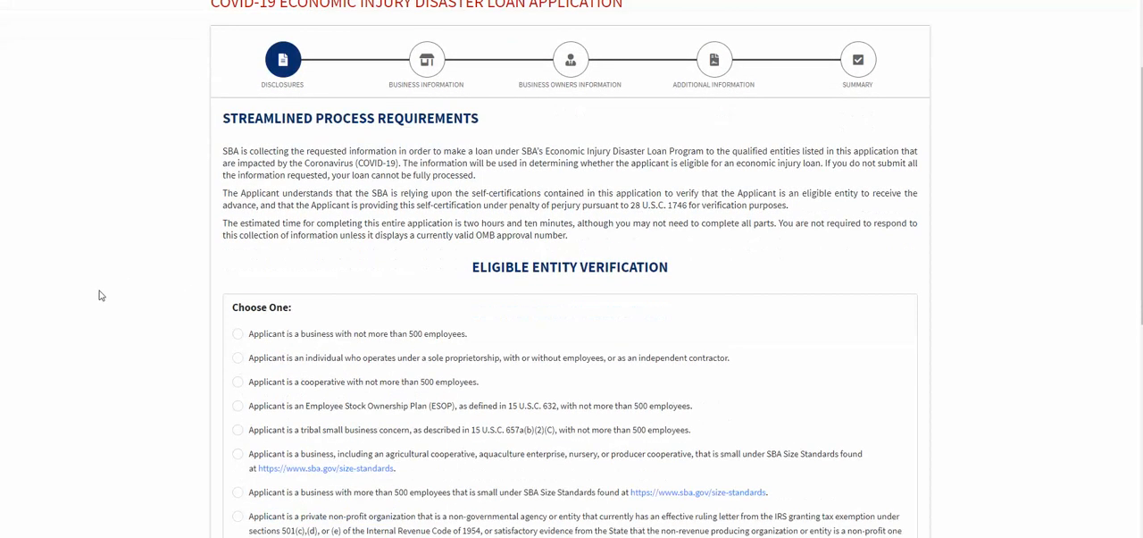
scroll(353, 146, "down", 4)
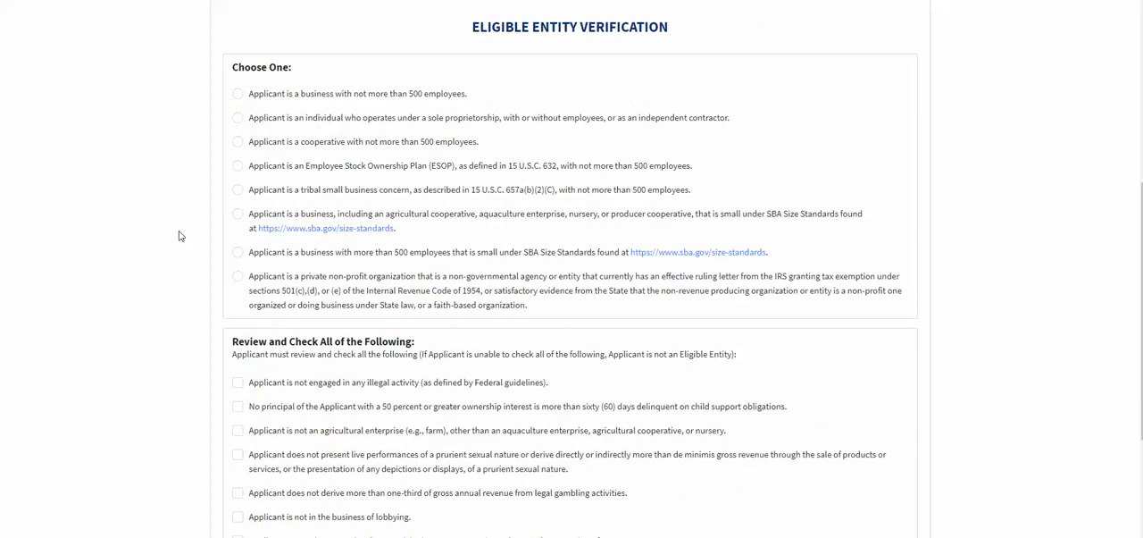
scroll(179, 236, "up", 1)
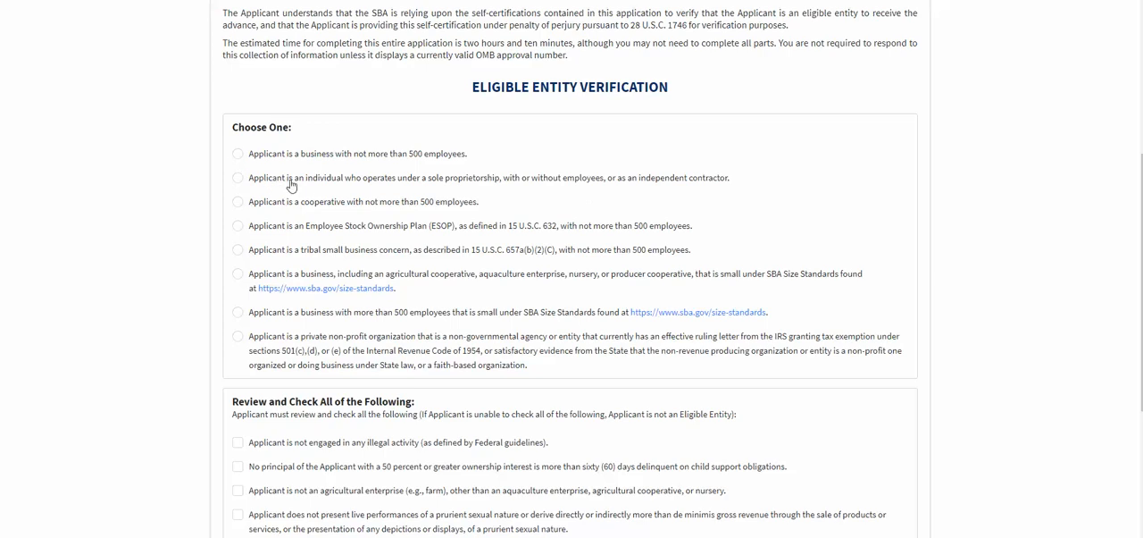
left_click(238, 179)
Check all seven eligibility statements under Review and Check All of the Following and continue to the business information.
scroll(542, 189, "down", 1)
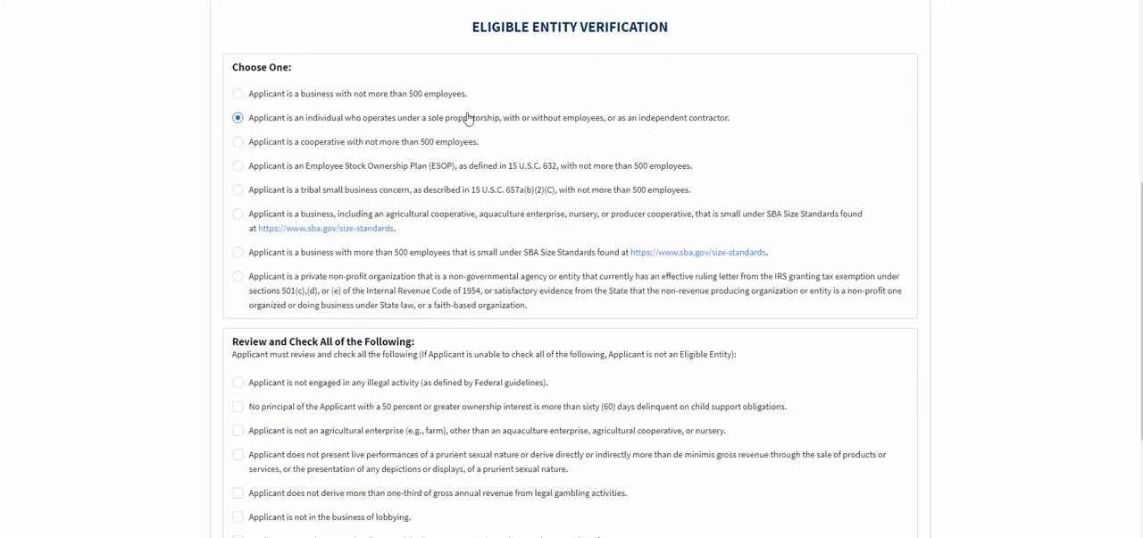
scroll(509, 143, "down", 3)
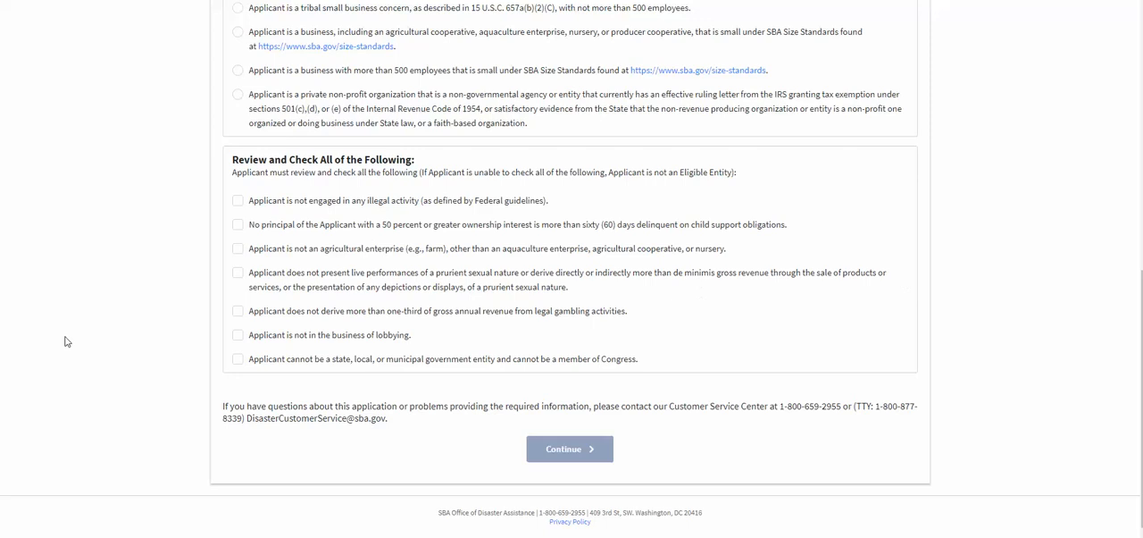
left_click(236, 202)
left_click(236, 231)
left_click(238, 275)
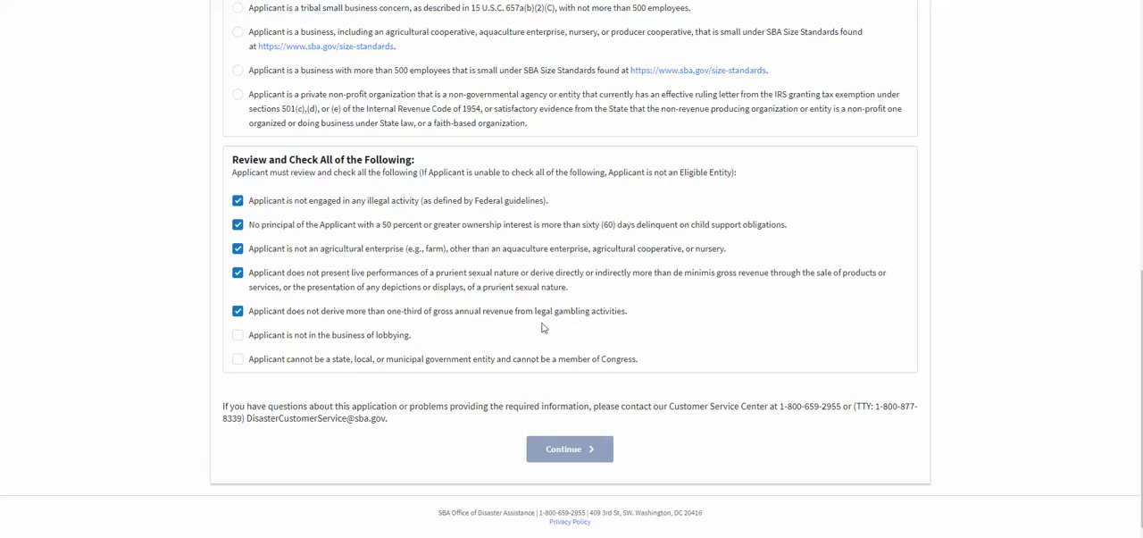
left_click(238, 340)
left_click(239, 361)
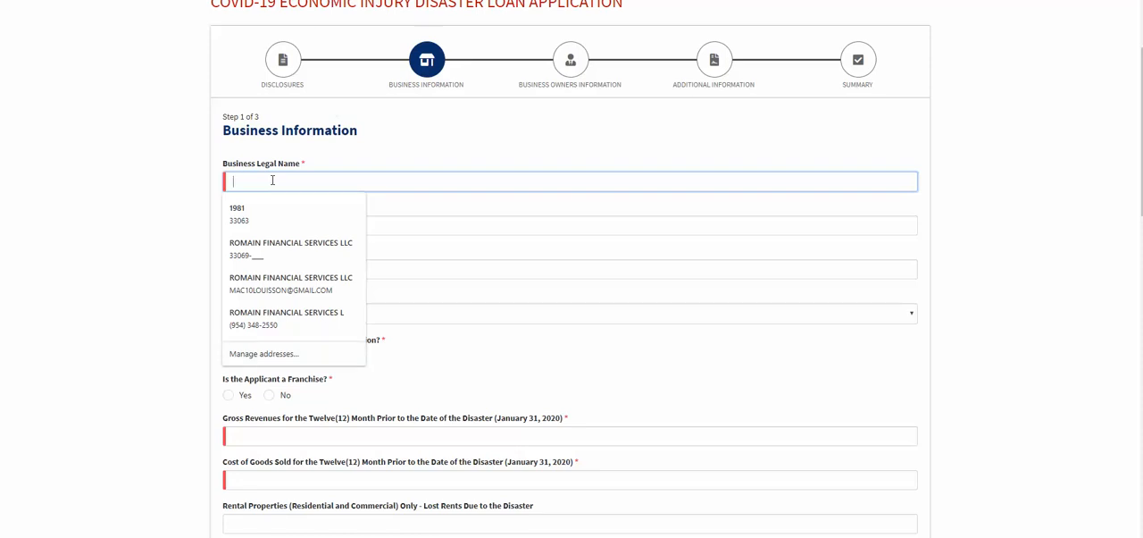
Enter REALTY LLC as both the business legal name and the trade name.
type("RE")
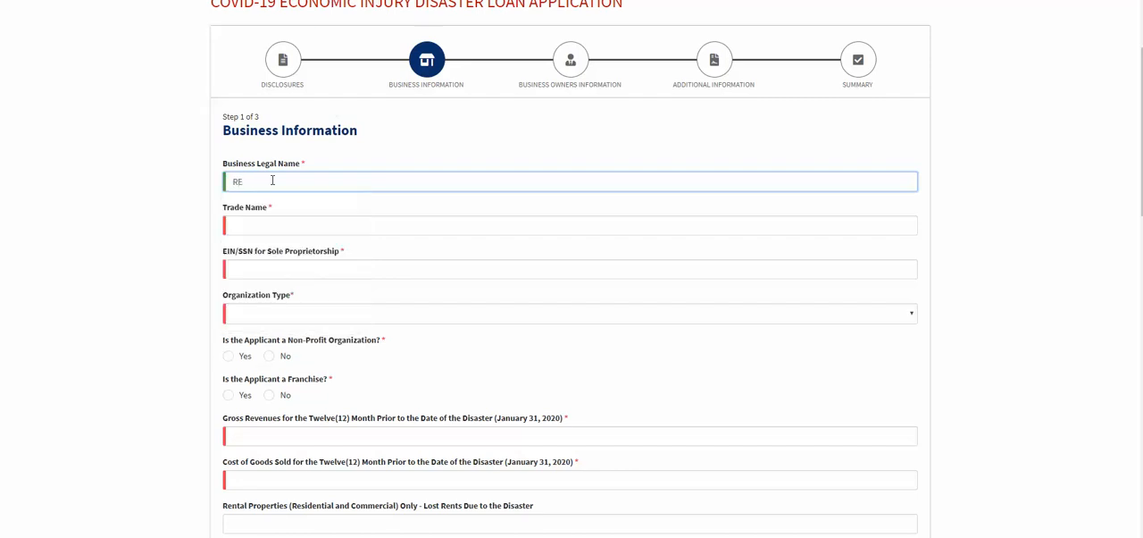
type("A")
type("L")
type("R")
type("TY")
type(" LLC")
left_click(275, 229)
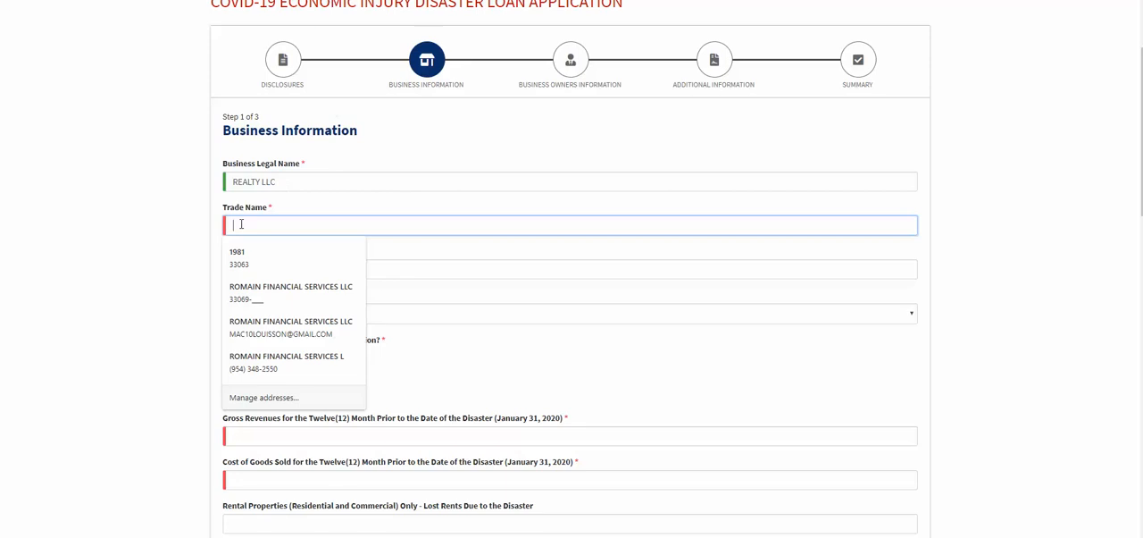
type("REALTY V")
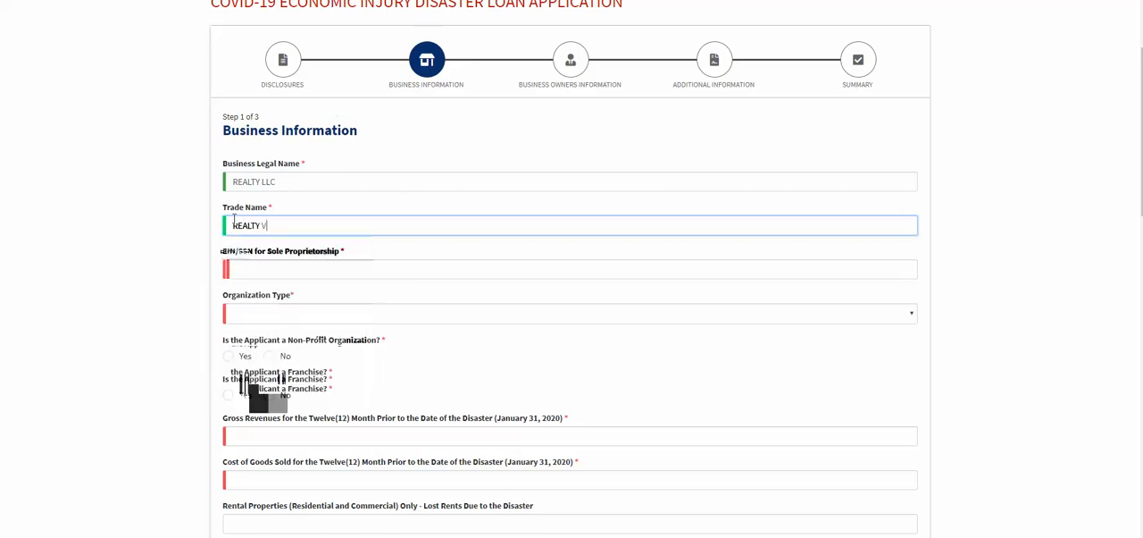
type("C")
Enter the business's tax identification number in the EIN/SSN for Sole Proprietorship field.
left_click(250, 271)
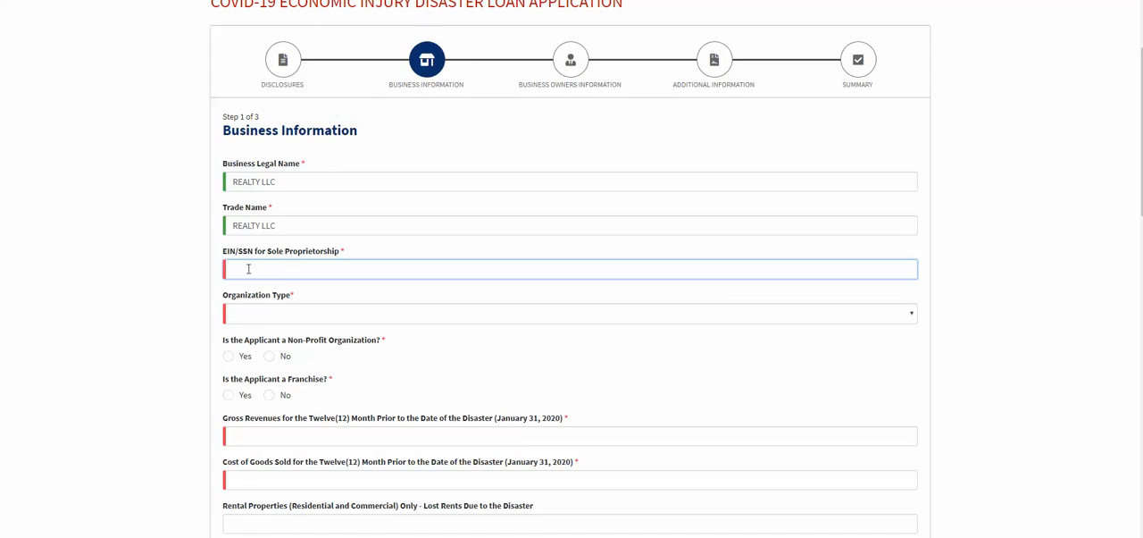
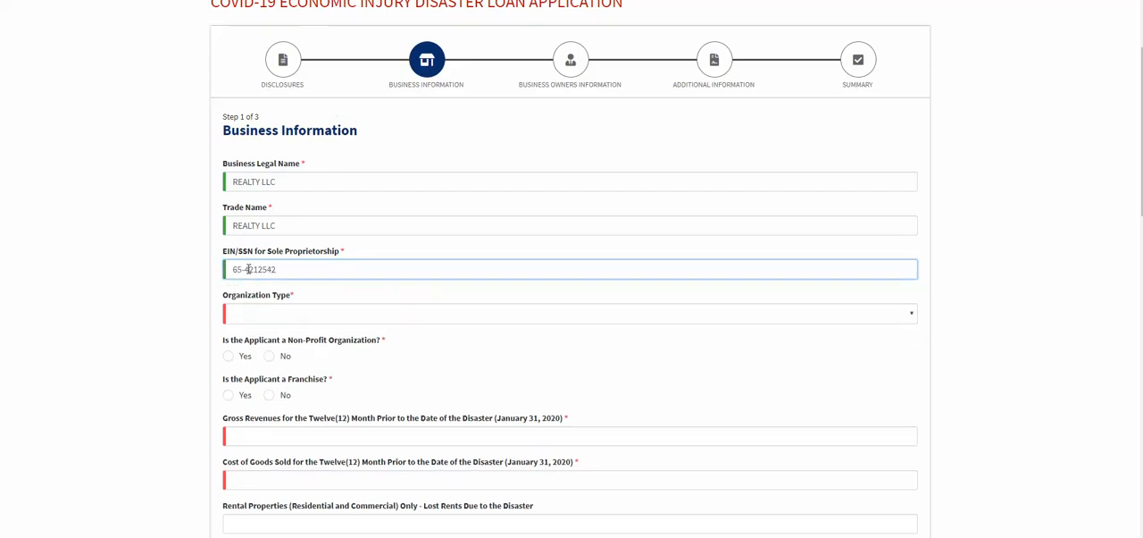
Set the organization type to Limited Liability Company.
scroll(161, 255, "down", 1)
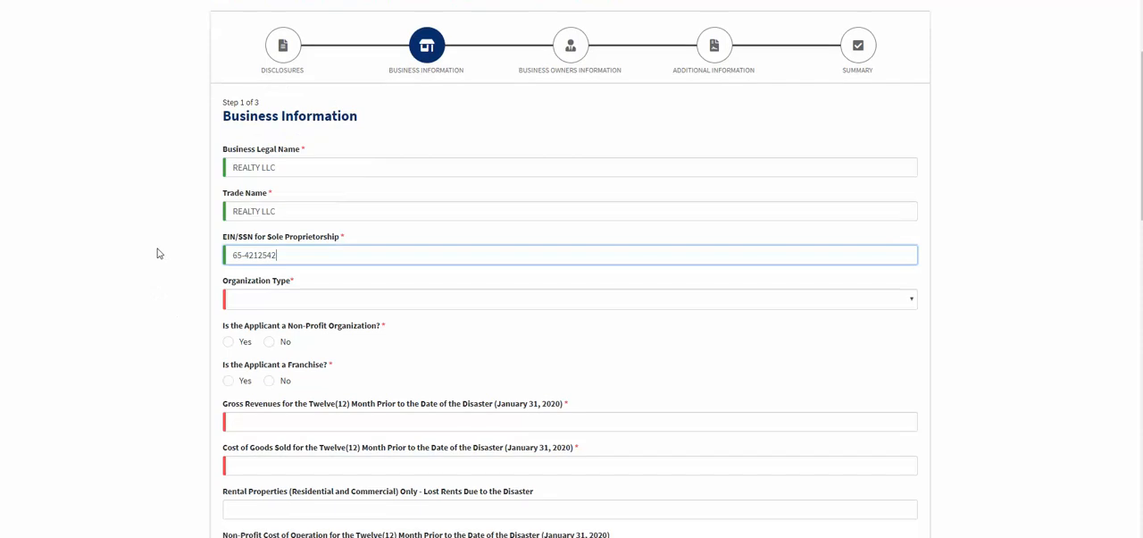
scroll(164, 246, "down", 1)
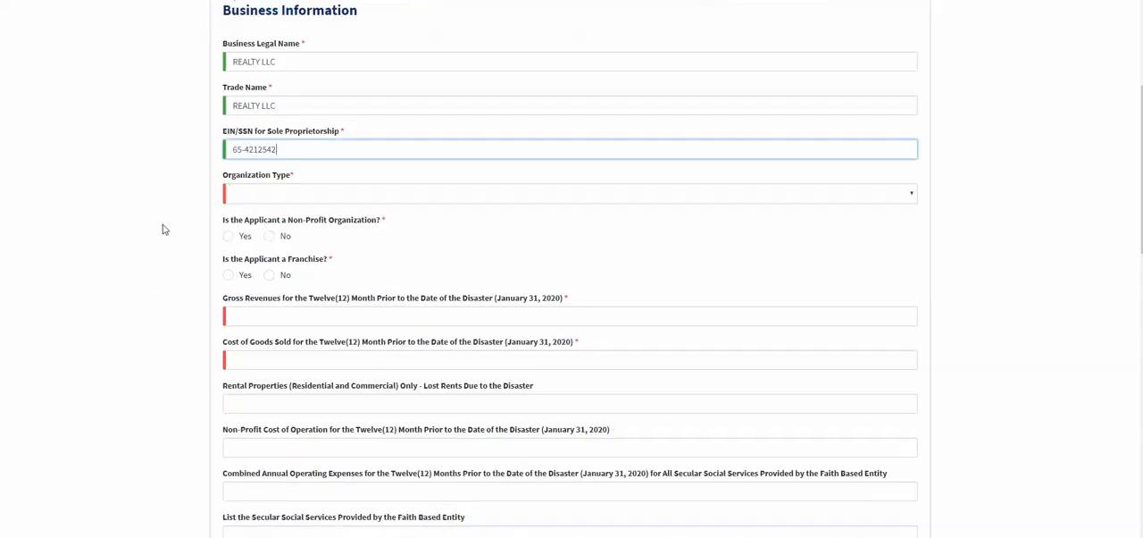
left_click(243, 198)
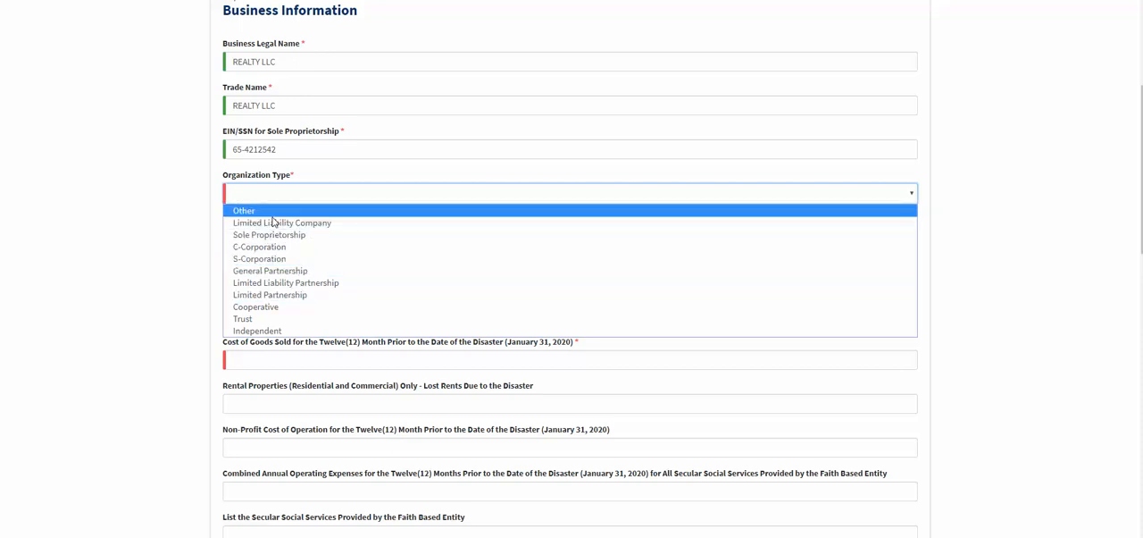
left_click(270, 223)
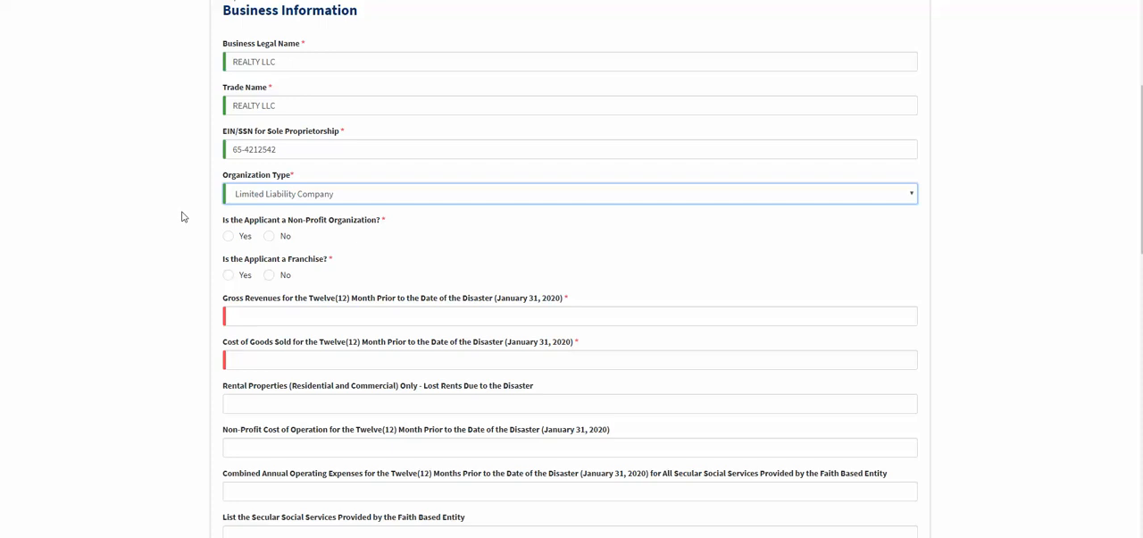
Answer No to both the non-profit organization and the franchise questions.
scroll(146, 213, "down", 1)
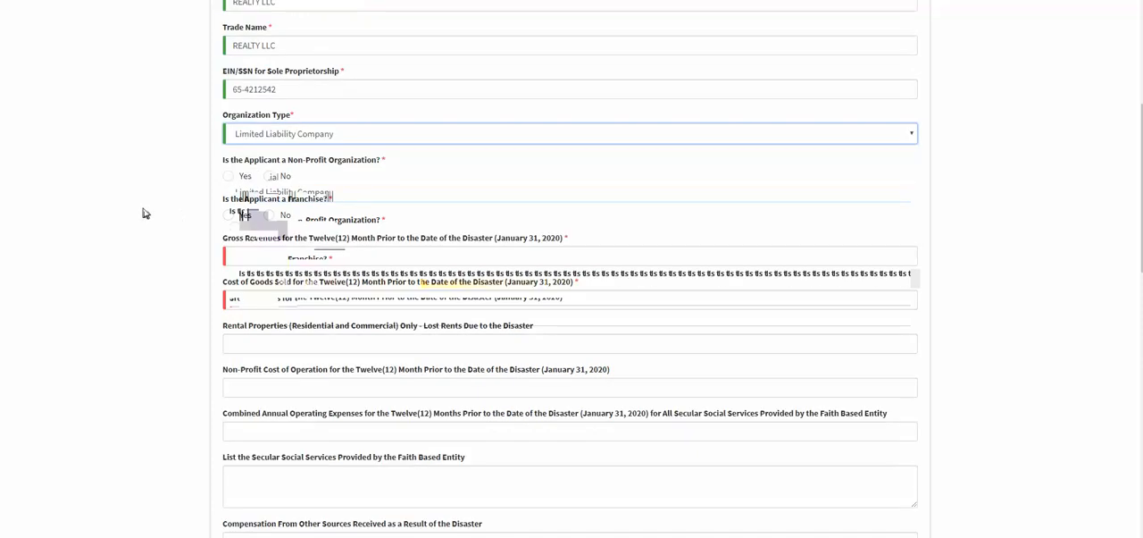
scroll(200, 193, "up", 1)
scroll(201, 194, "down", 2)
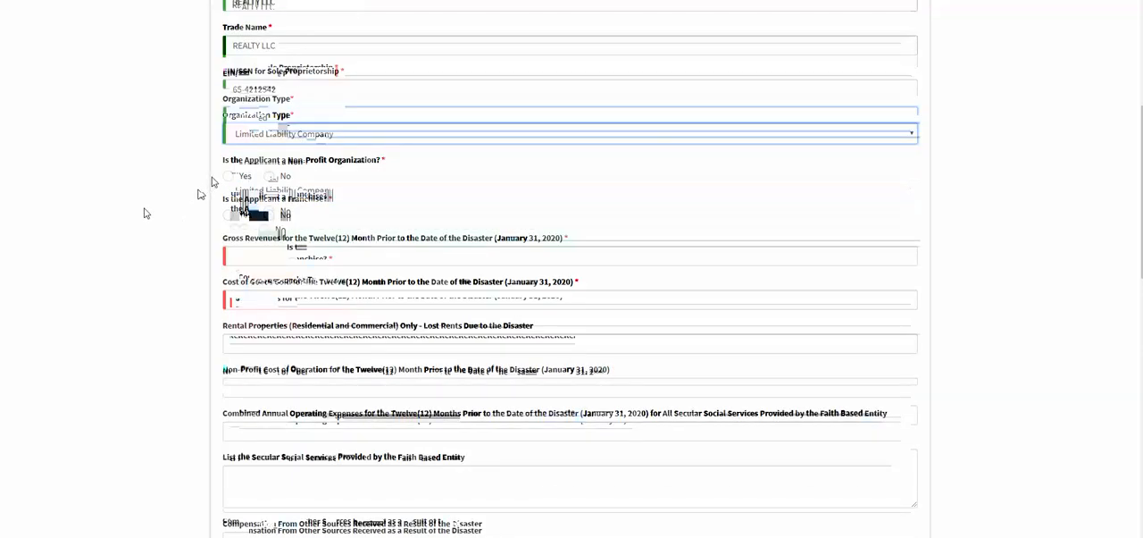
left_click(270, 177)
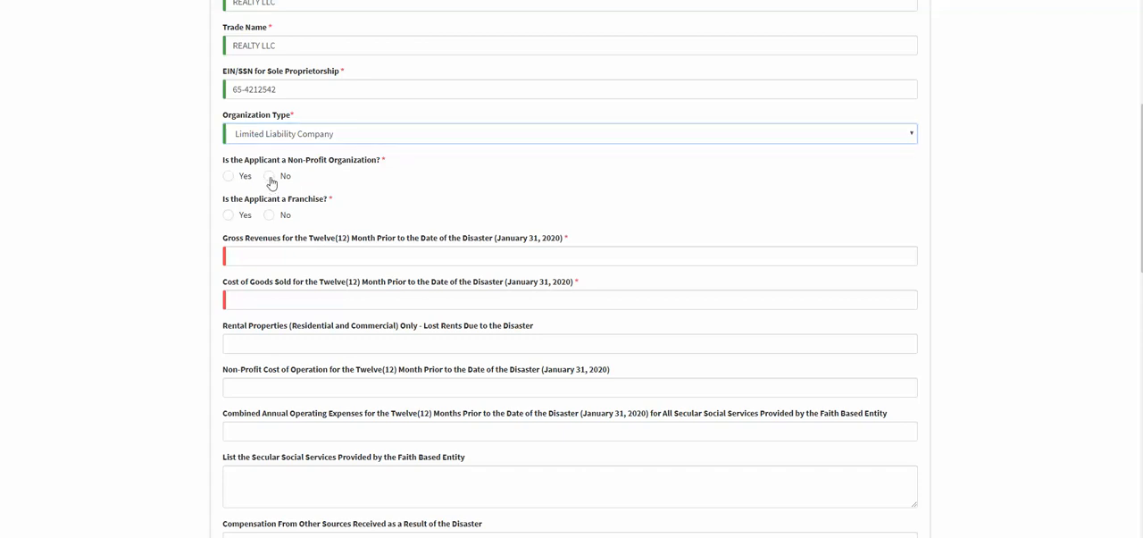
scroll(284, 203, "down", 1)
scroll(284, 204, "down", 1)
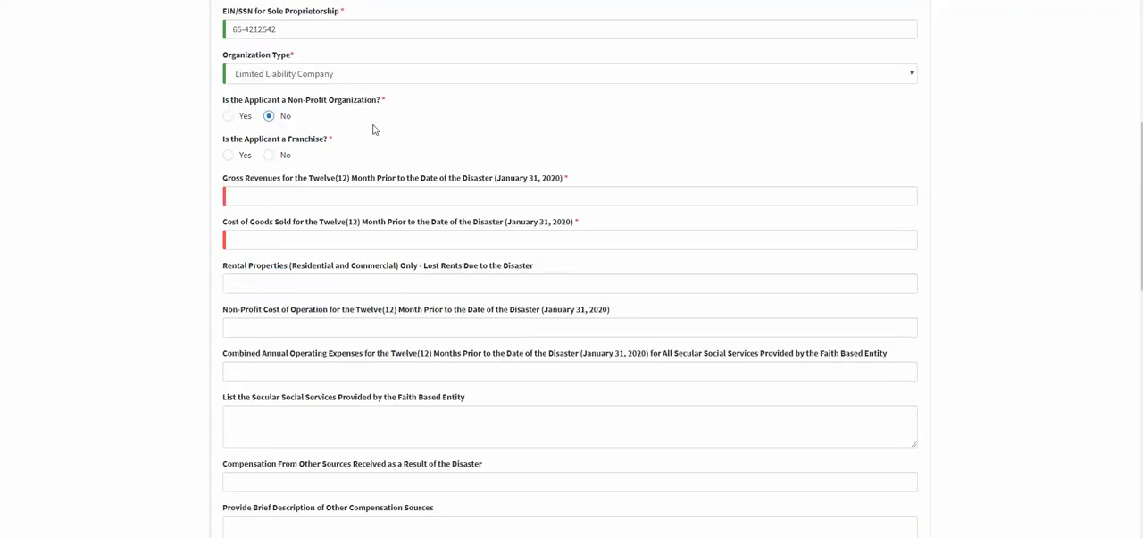
left_click(269, 156)
Set the gross revenues for the twelve months prior to the disaster to $100,000.
scroll(590, 221, "down", 1)
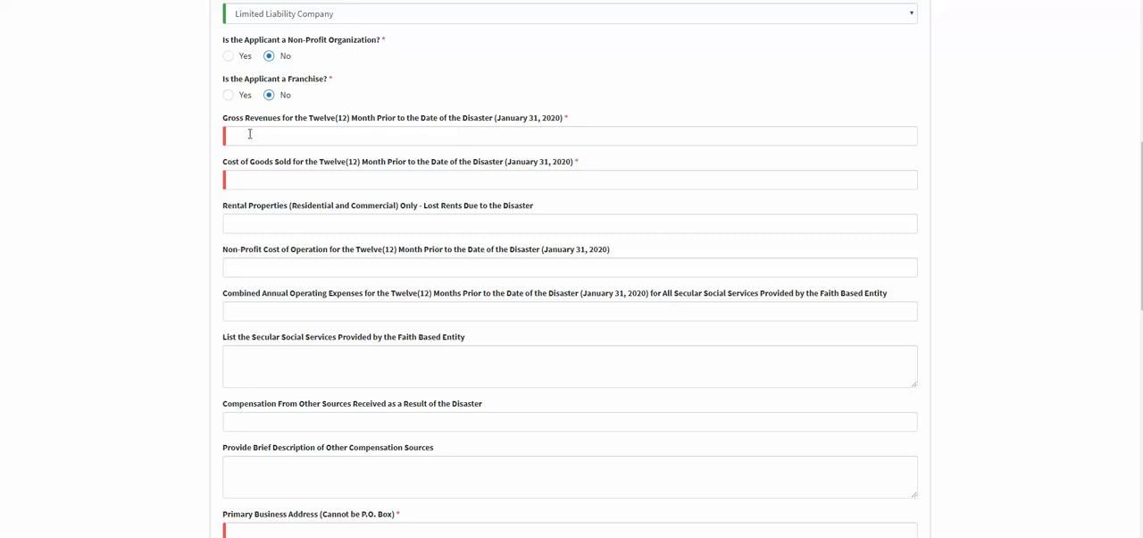
left_click(510, 134)
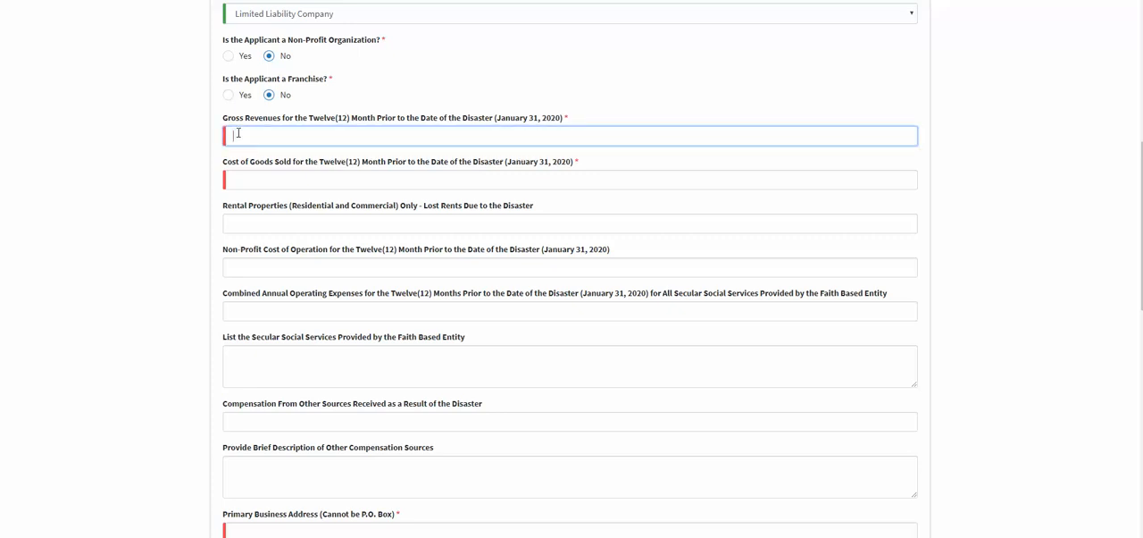
type("0")
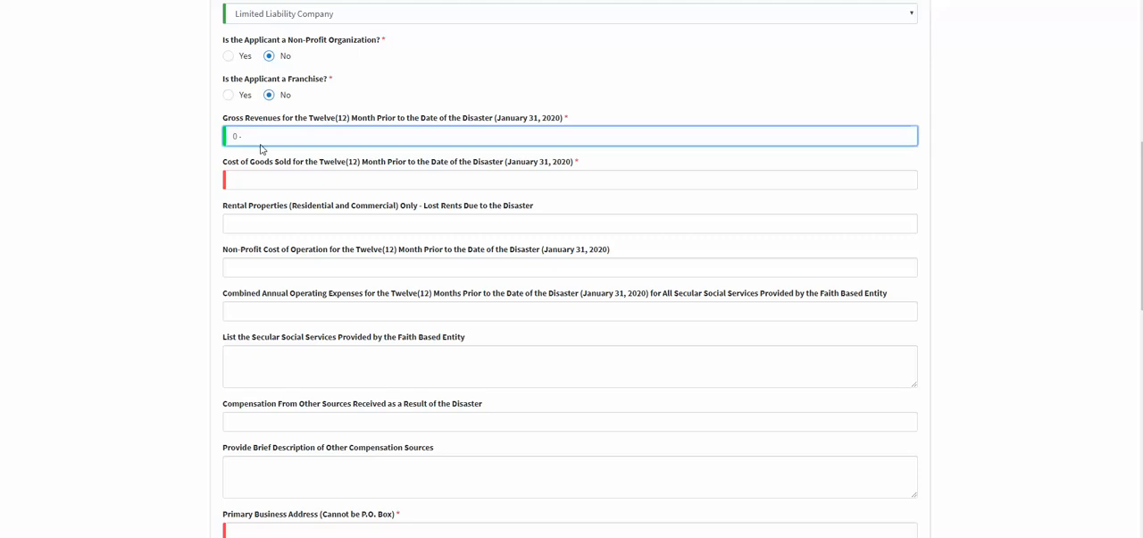
key("BackSpace")
type("100")
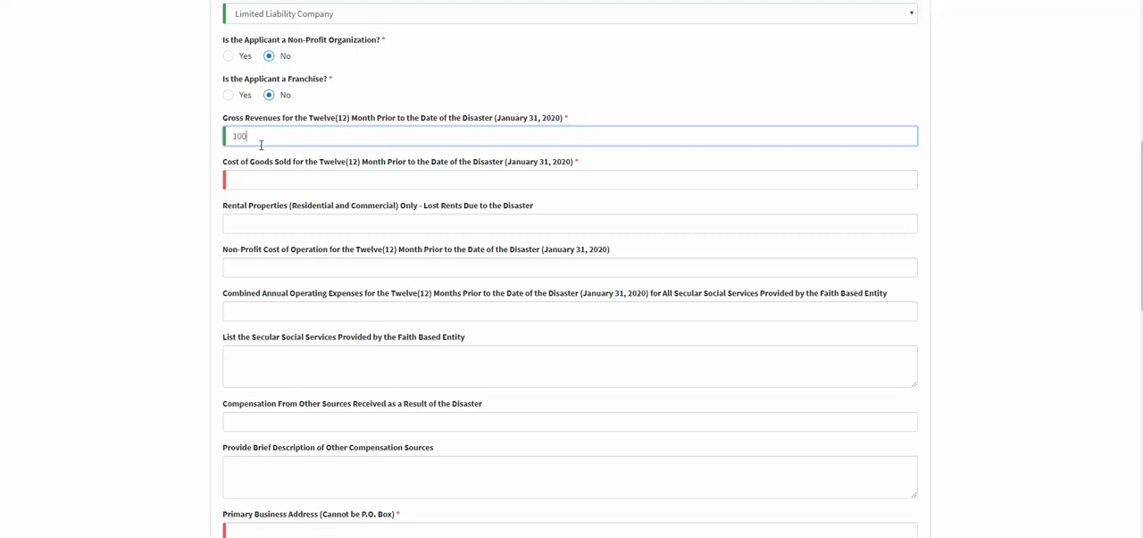
type("000")
Set the twelve-month cost of goods sold to $0 and the rental properties' lost rents to $0.
left_click(250, 176)
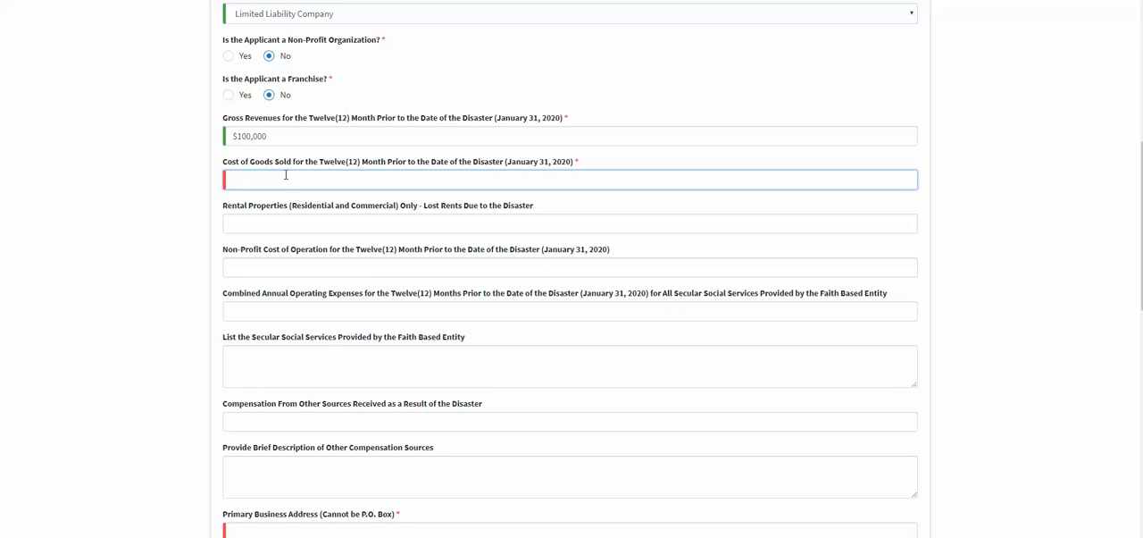
type("0")
left_click(176, 208)
left_click(241, 229)
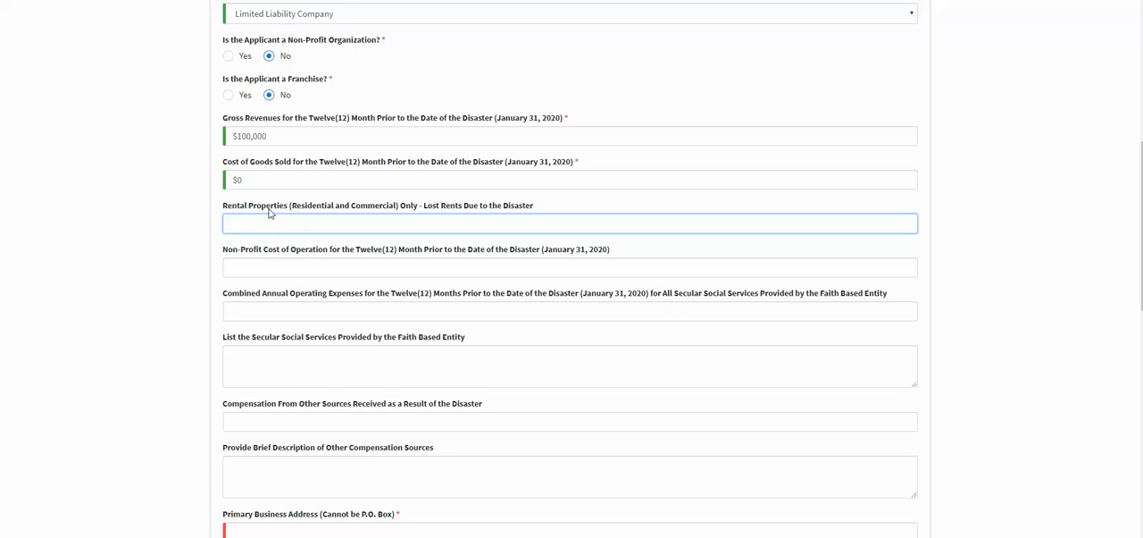
scroll(269, 213, "down", 1)
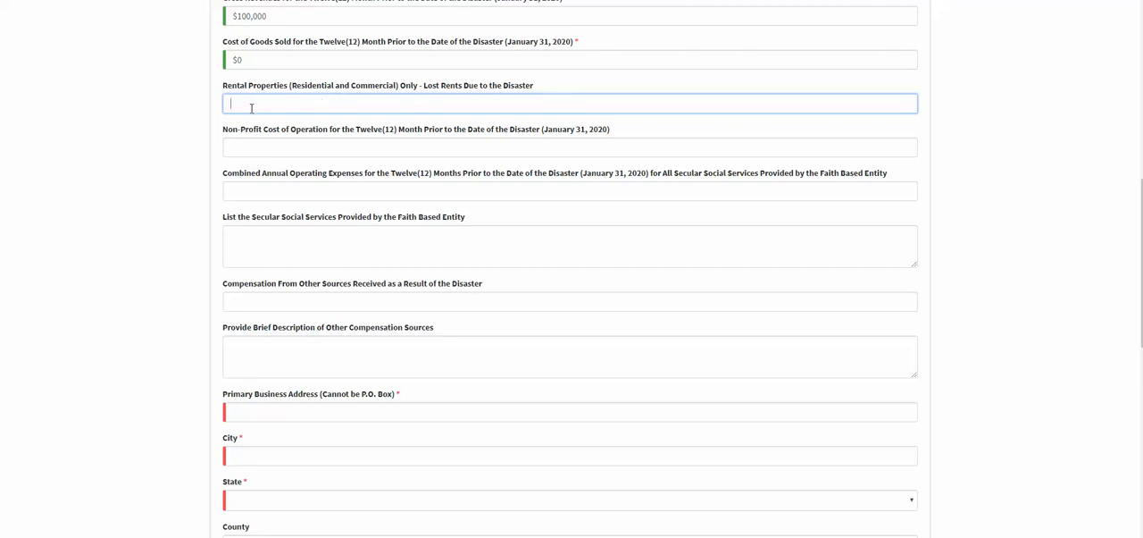
type("0")
left_click(170, 161)
Set the non-profit cost of operation for the twelve months prior to the disaster to $70,000.
scroll(173, 155, "down", 1)
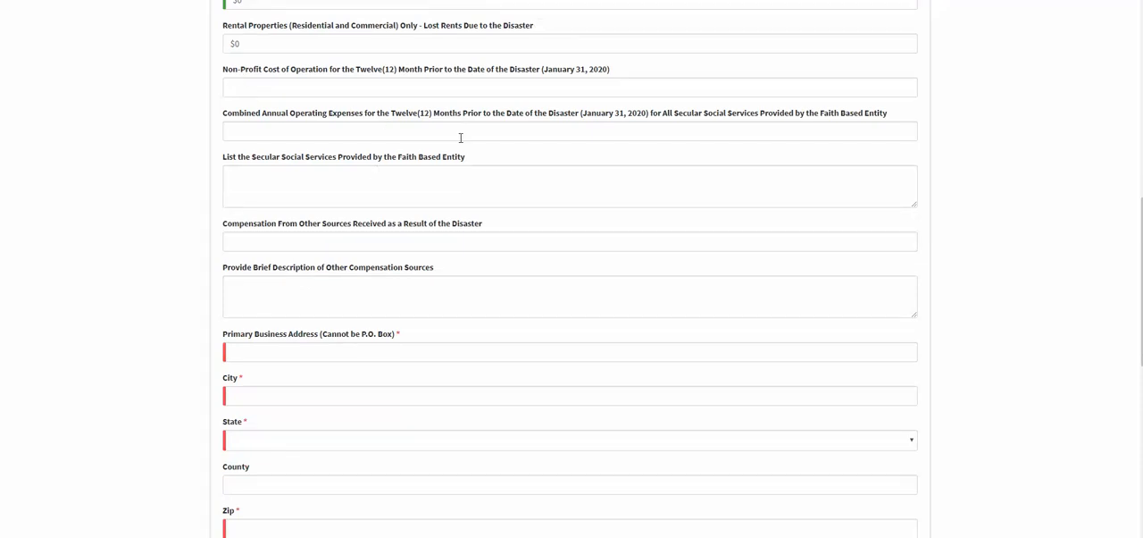
scroll(461, 138, "down", 1)
scroll(368, 141, "up", 1)
left_click(252, 86)
type("5000")
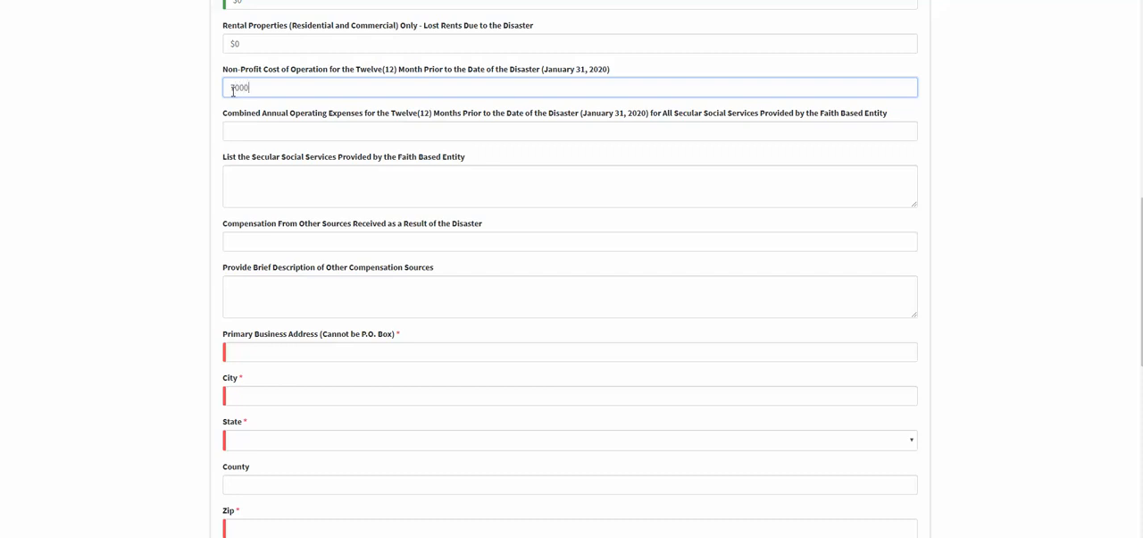
type("0,")
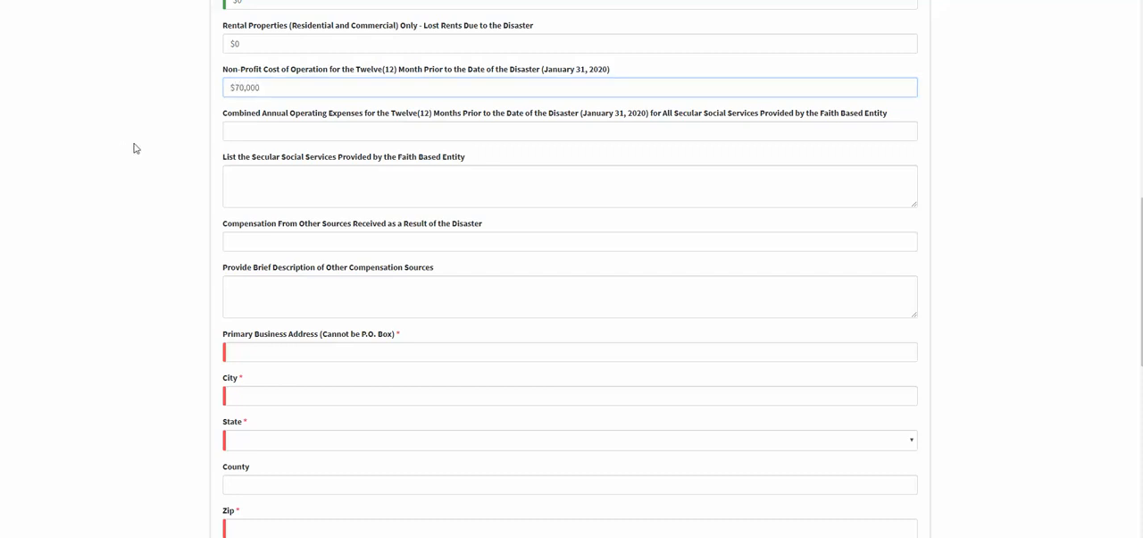
left_click(251, 160)
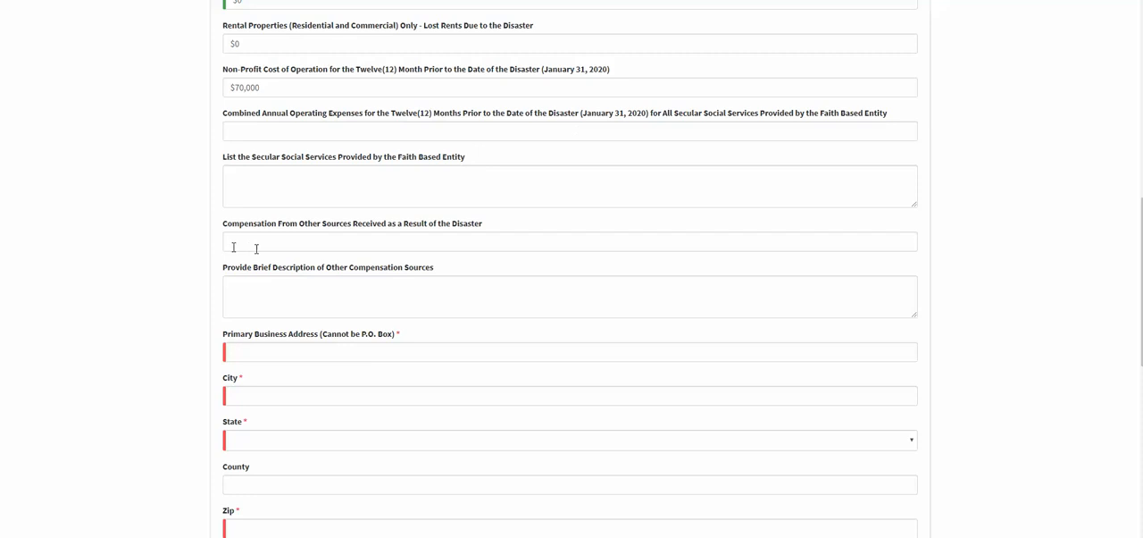
Enter the street address of the business in the primary business address field.
scroll(312, 110, "down", 2)
scroll(296, 158, "up", 3)
scroll(301, 158, "down", 4)
scroll(294, 159, "down", 1)
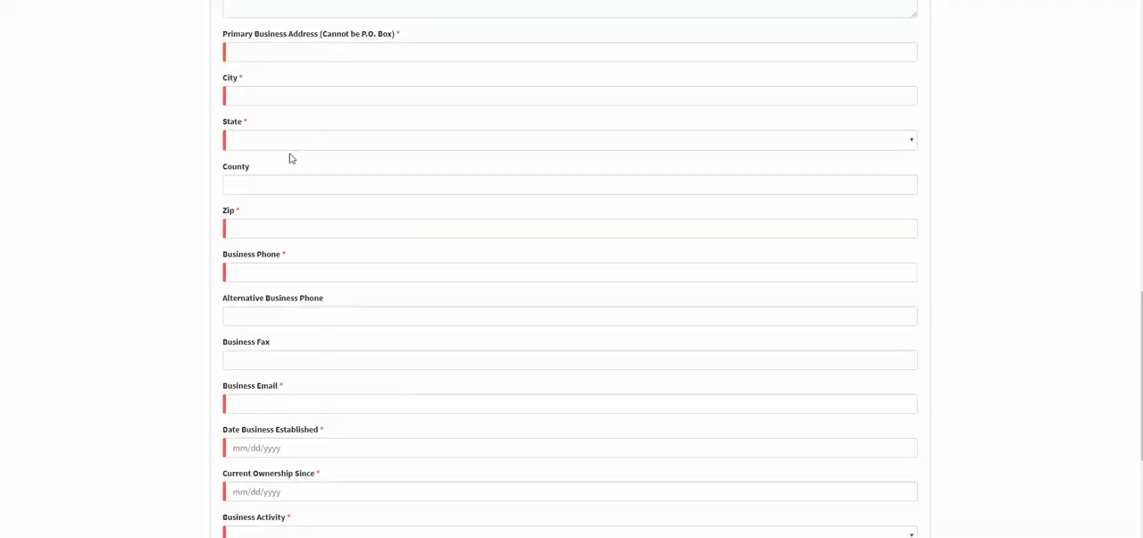
scroll(176, 112, "up", 3)
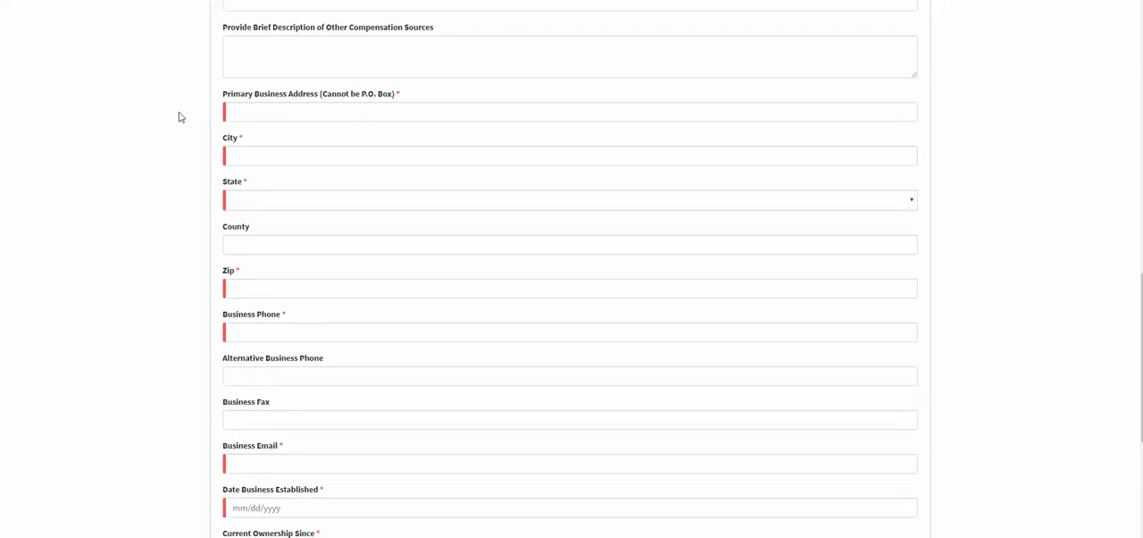
left_click(258, 110)
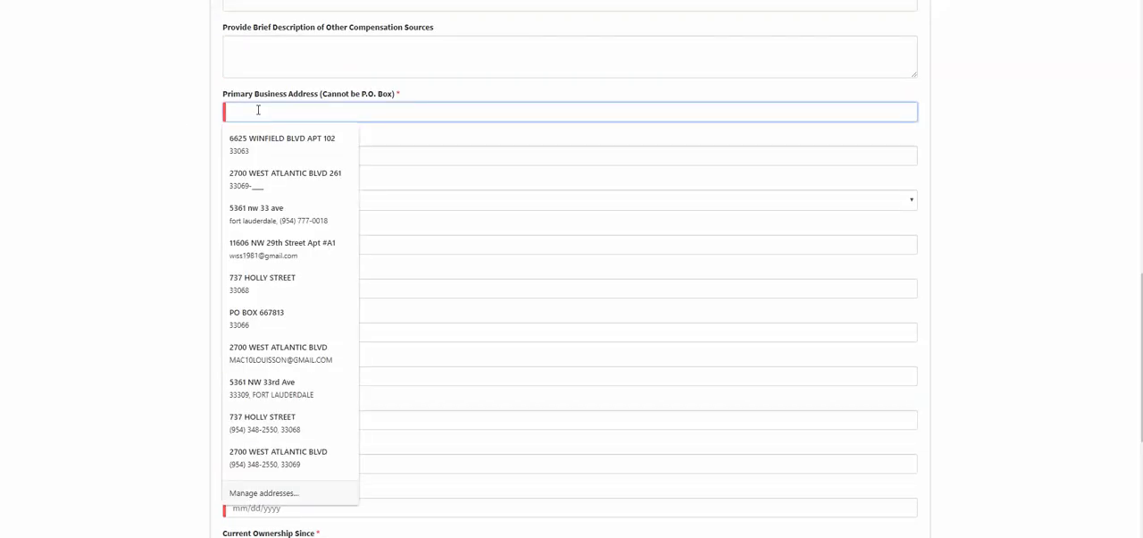
left_click(122, 129)
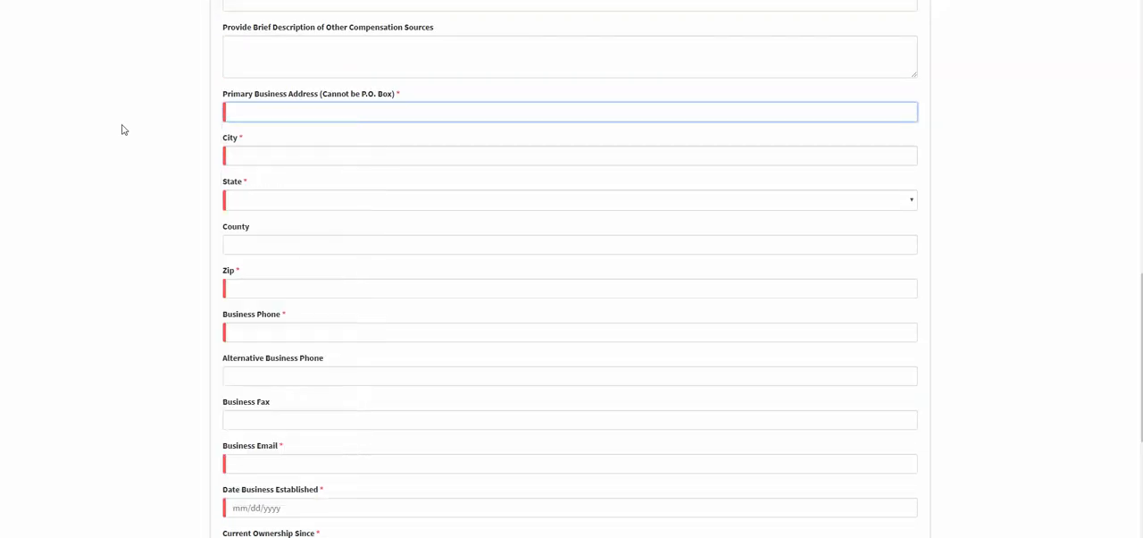
left_click(254, 114)
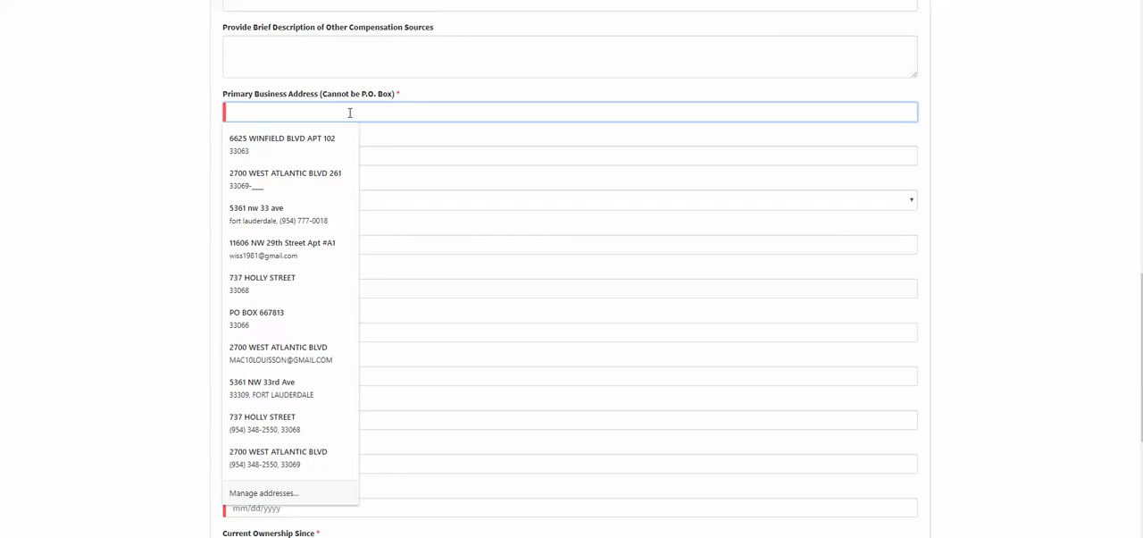
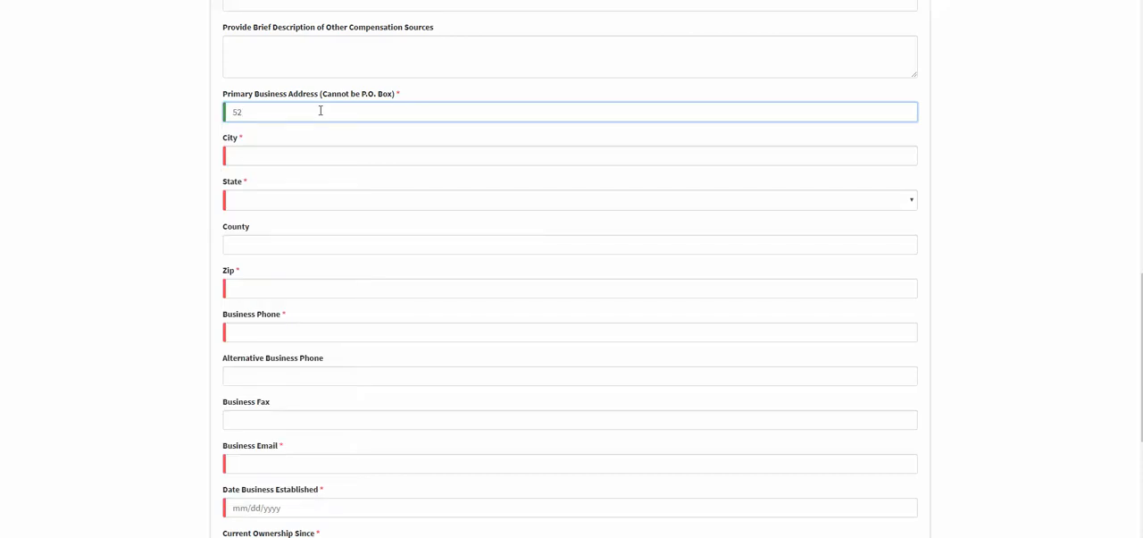
Fill in the business's city, state and ZIP from a saved address entry, and replace the county with the correct county name.
left_click(248, 156)
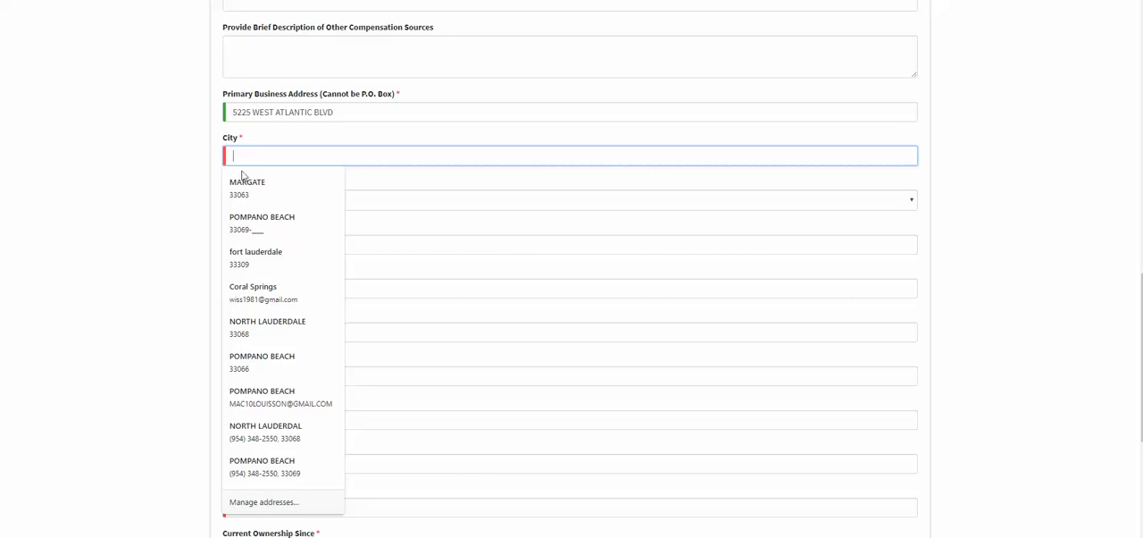
left_click(263, 218)
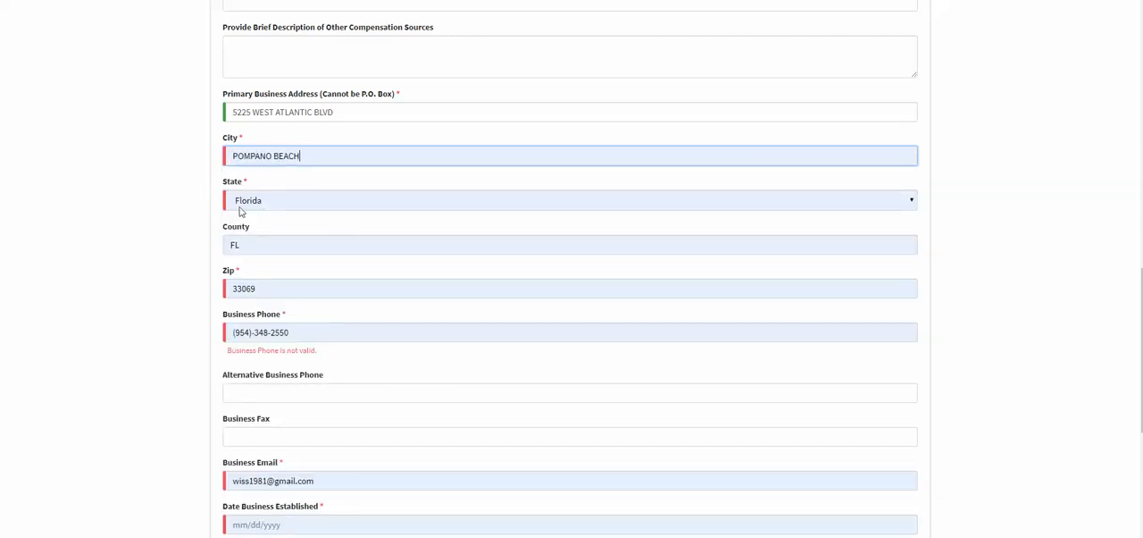
scroll(184, 232, "down", 1)
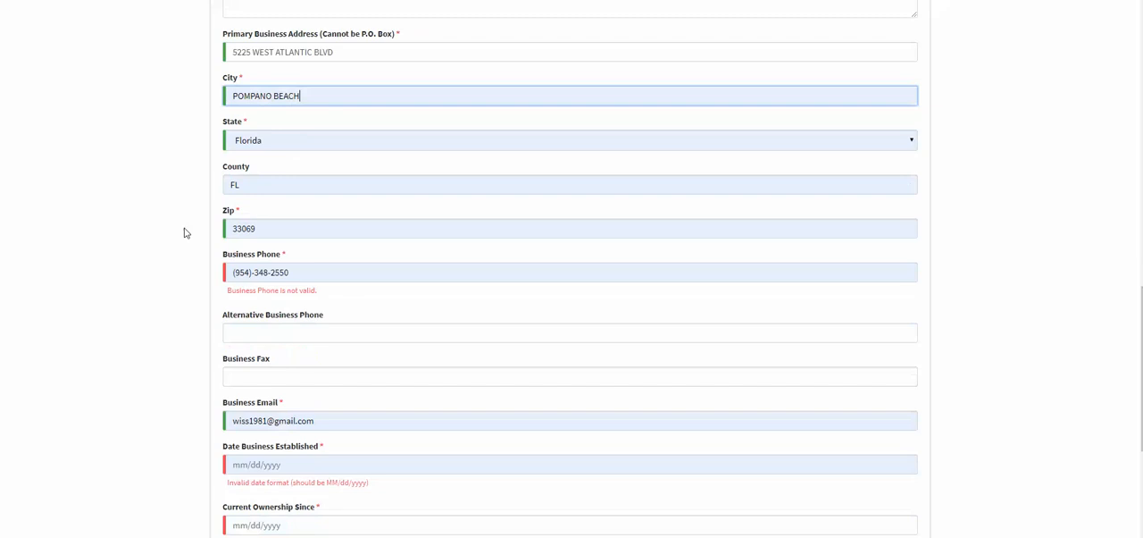
scroll(184, 232, "down", 1)
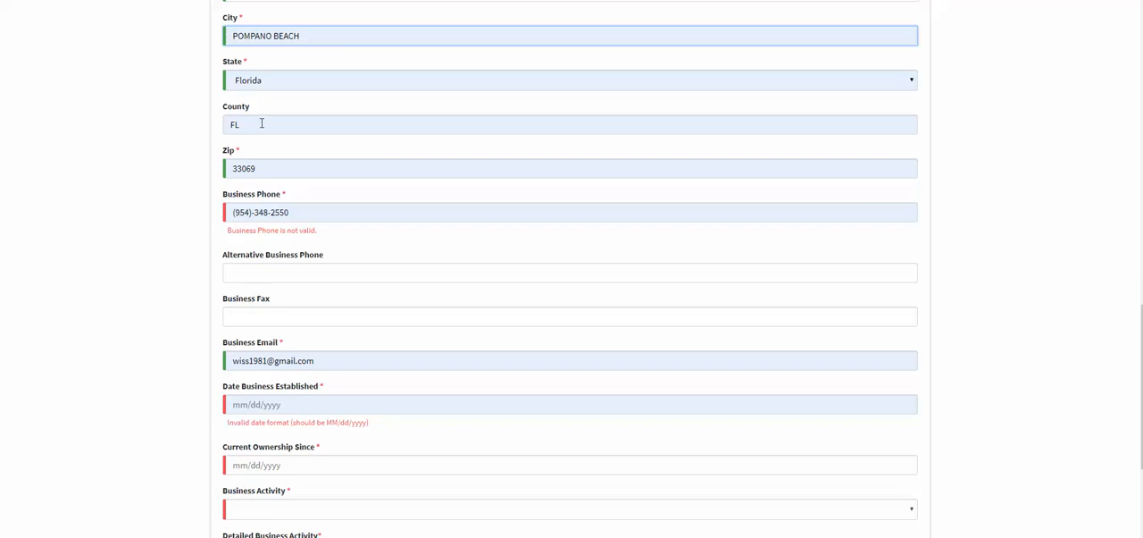
left_click(262, 122)
key("BackSpace")
key("BackSpace")
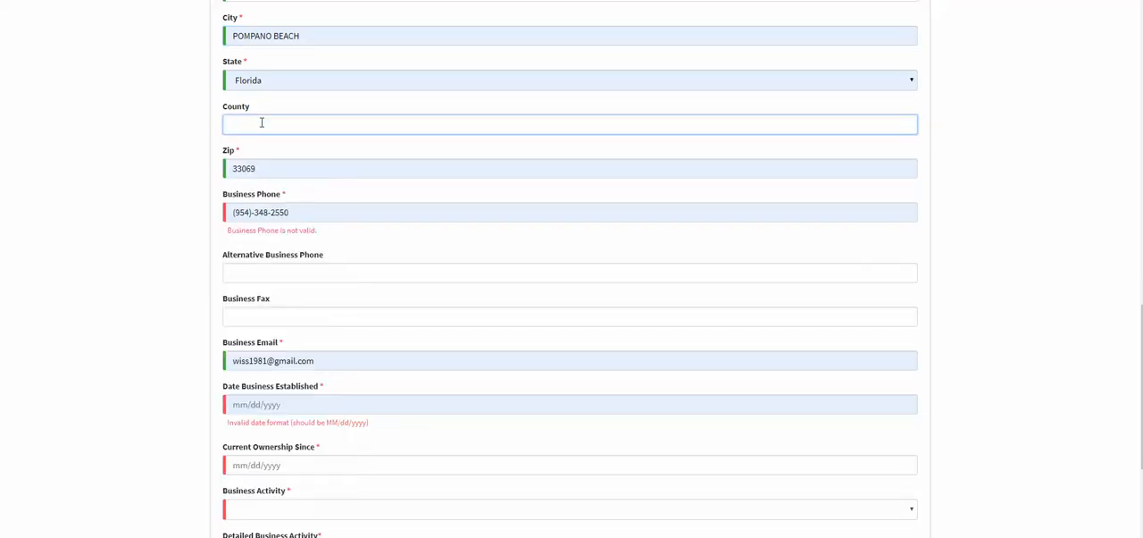
type("BROWARD")
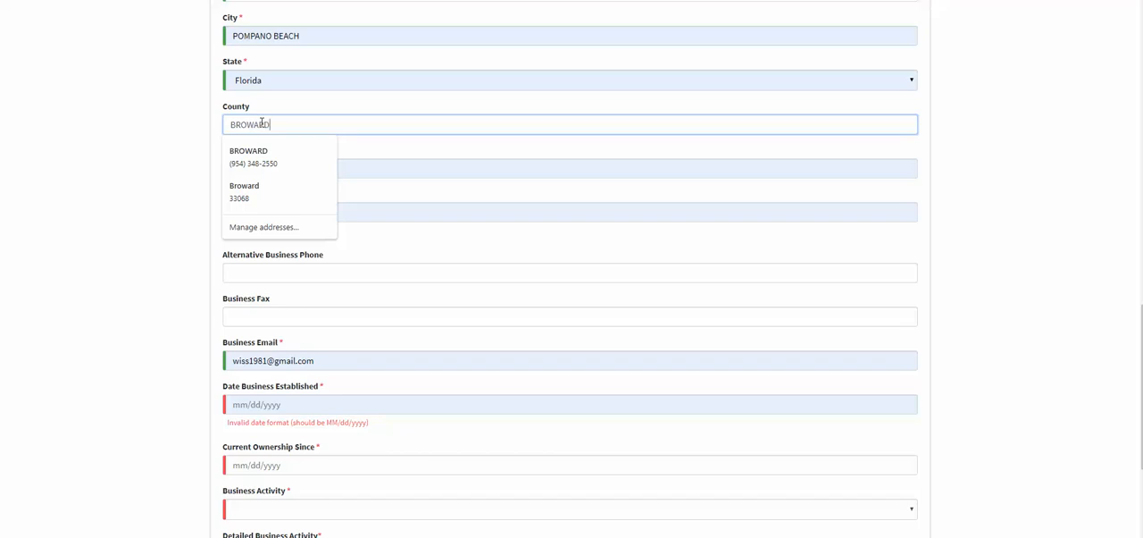
Replace the autofilled business phone with the business's phone number.
scroll(261, 122, "down", 1)
left_click(290, 154)
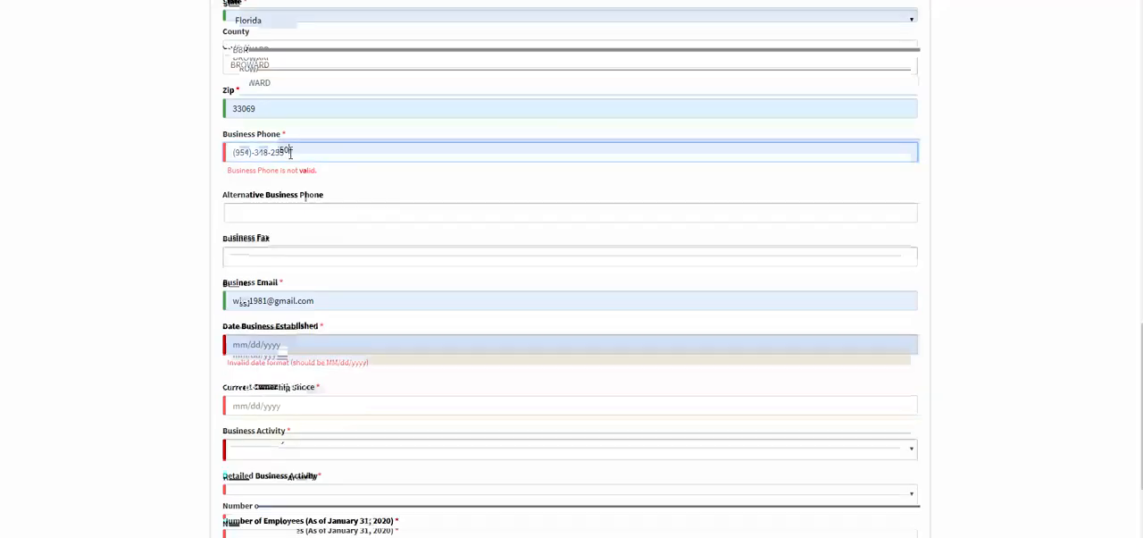
key("BackSpace")
key("ctrl+a")
key("BackSpace")
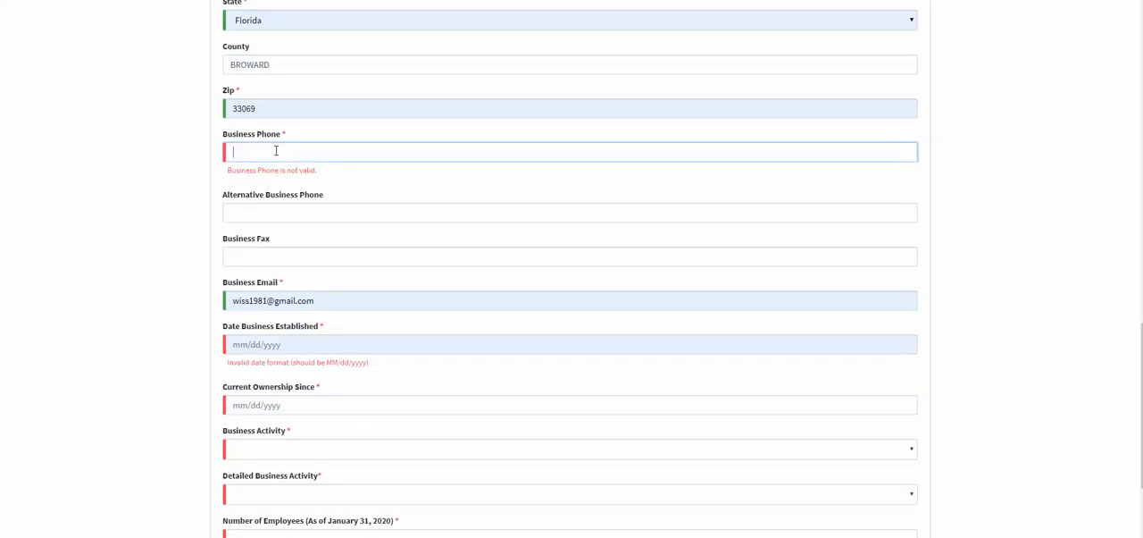
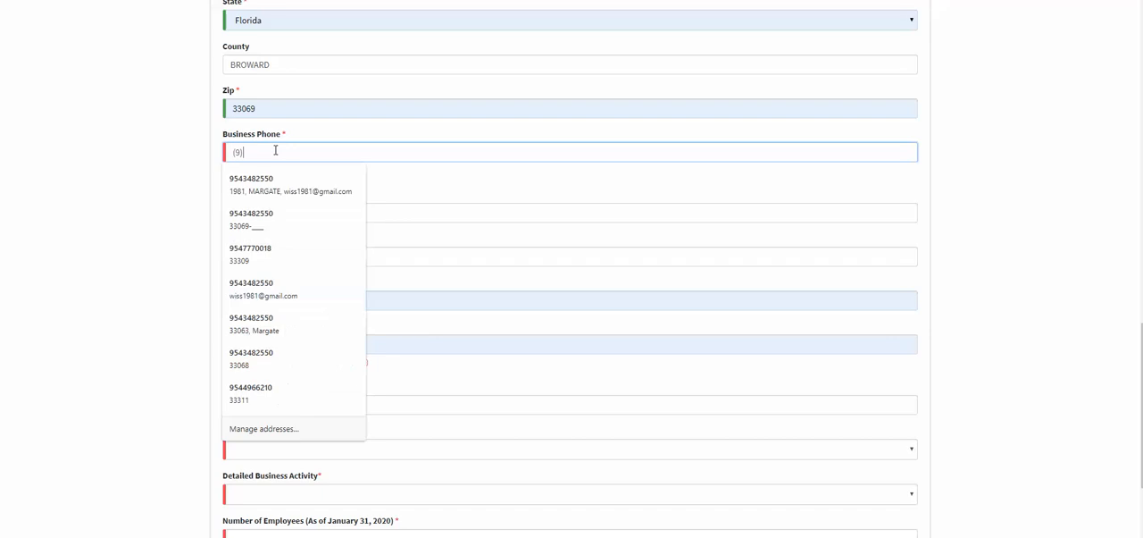
Replace the autofilled business email with the business's e-mail address.
scroll(170, 191, "down", 1)
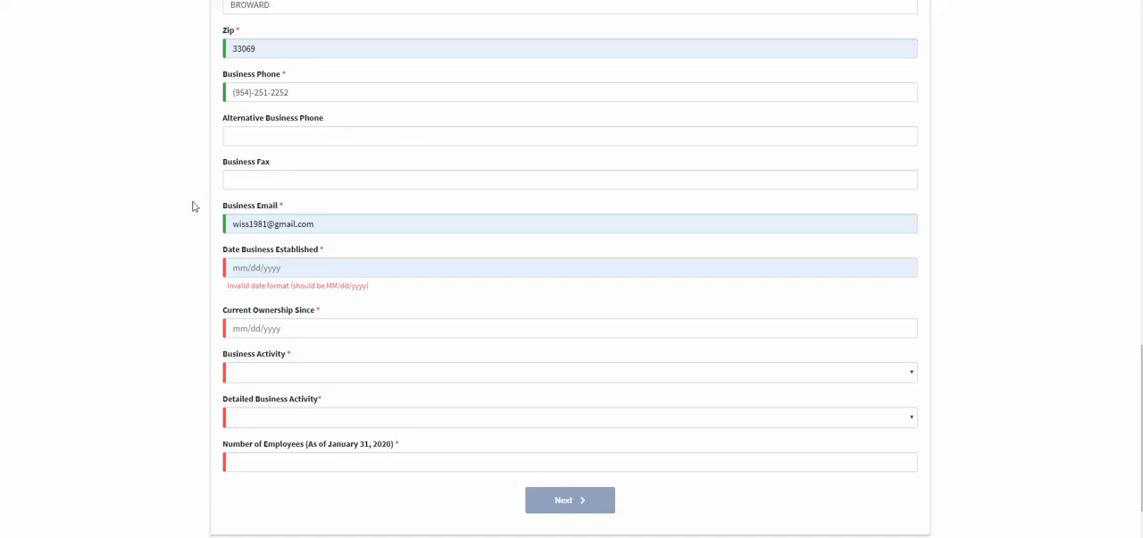
scroll(301, 176, "down", 1)
left_click(317, 173)
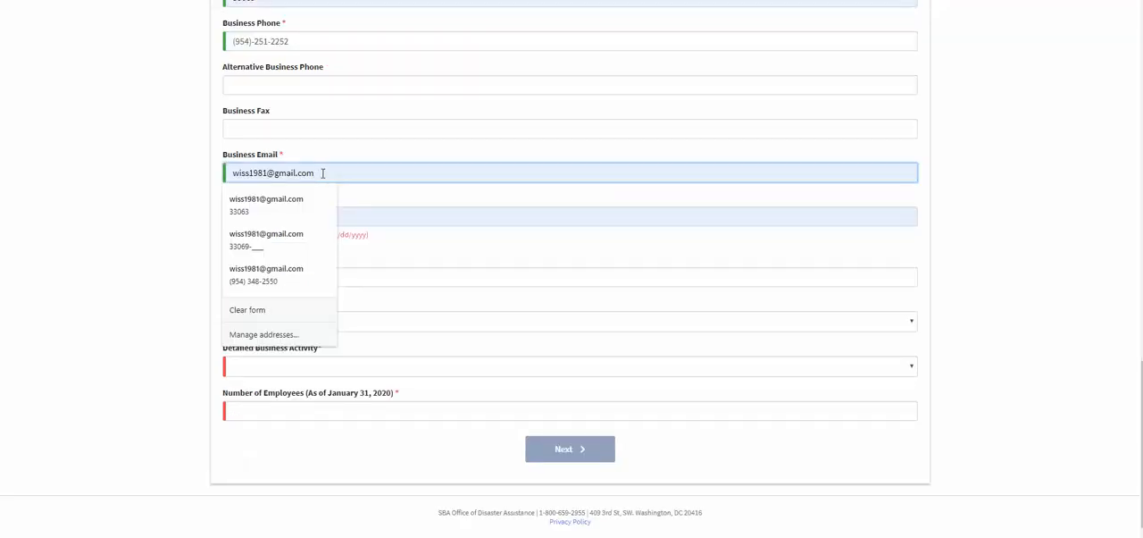
key("BackSpace")
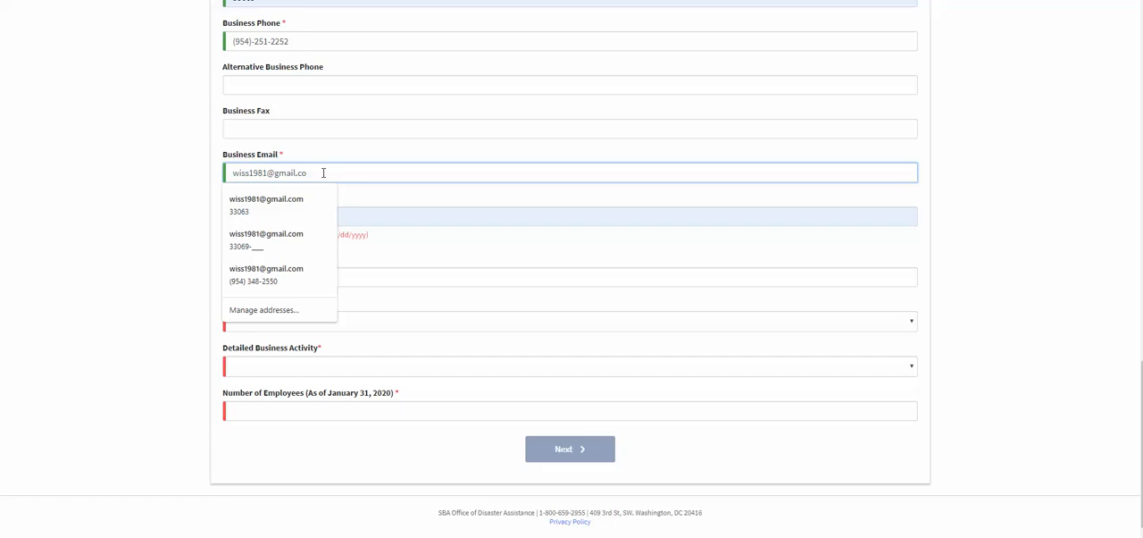
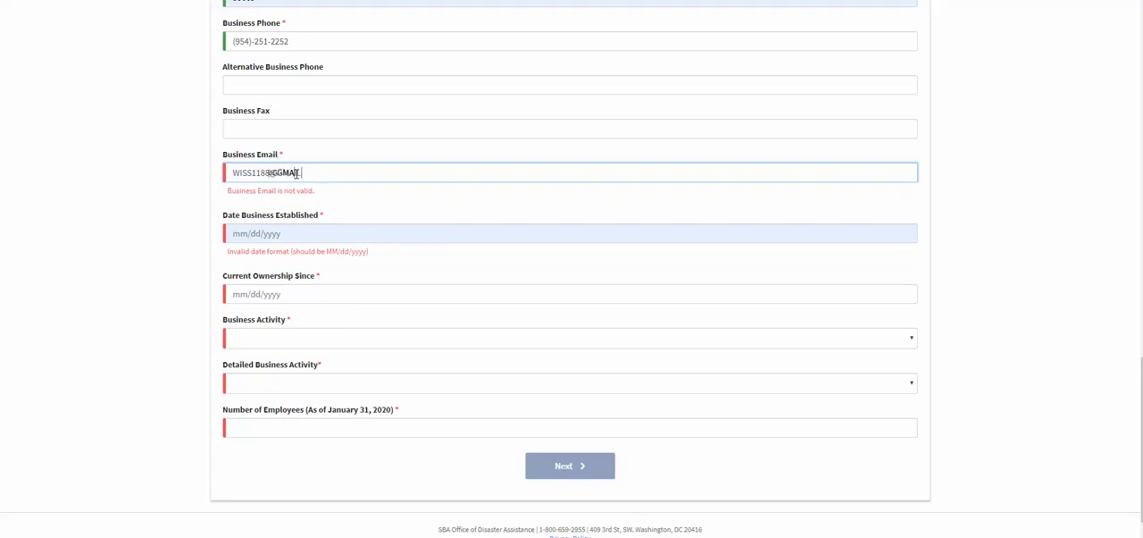
Enter 03/20/1988 as the date the business was established.
left_click(281, 217)
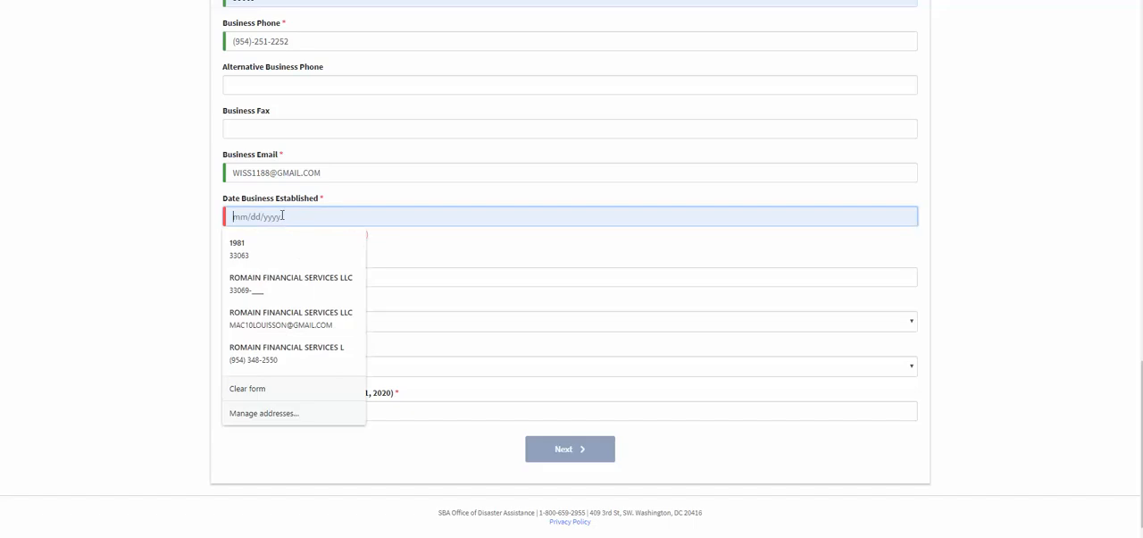
type("03/20/20")
key("BackSpace")
key("BackSpace")
key("BackSpace")
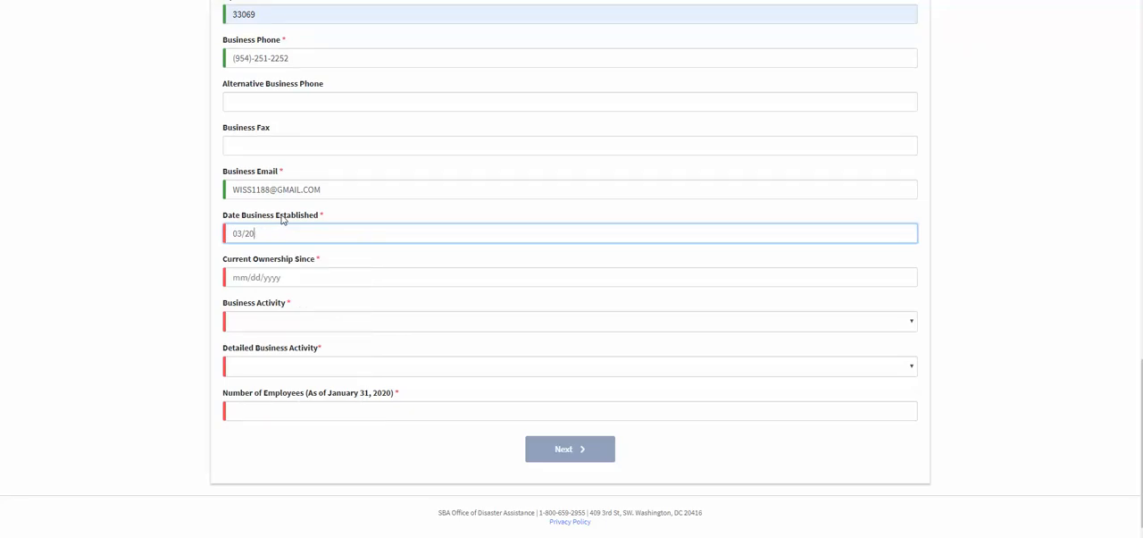
type("/1988")
left_click(282, 220)
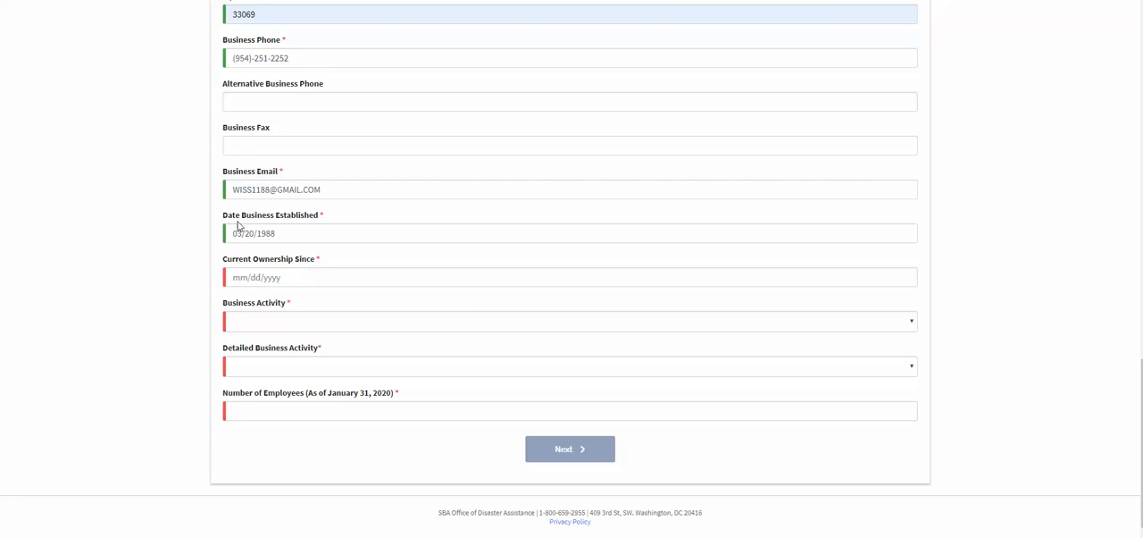
Set the date the business was established to 05/20/2016.
left_click(307, 233)
key("BackSpace")
key("BackSpace")
key("BackSpace")
key("BackSpace")
key("BackSpace")
key("BackSpace")
key("BackSpace")
key("BackSpace")
key("BackSpace")
key("BackSpace")
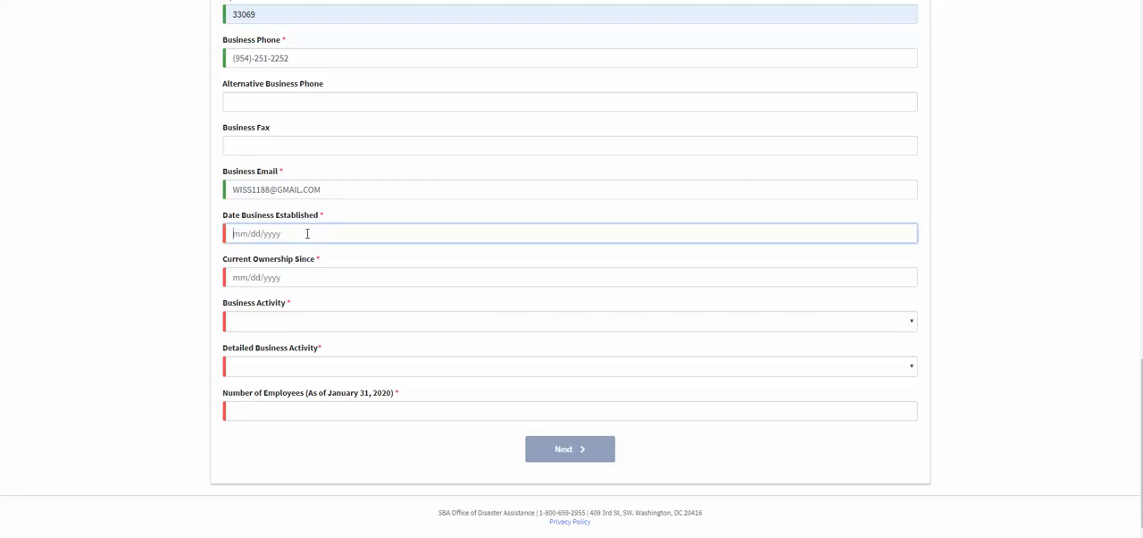
type("05/20/20")
Enter 05/20/2016 as the date since which the current ownership has been in place.
left_click(245, 277)
type("05/20/2016")
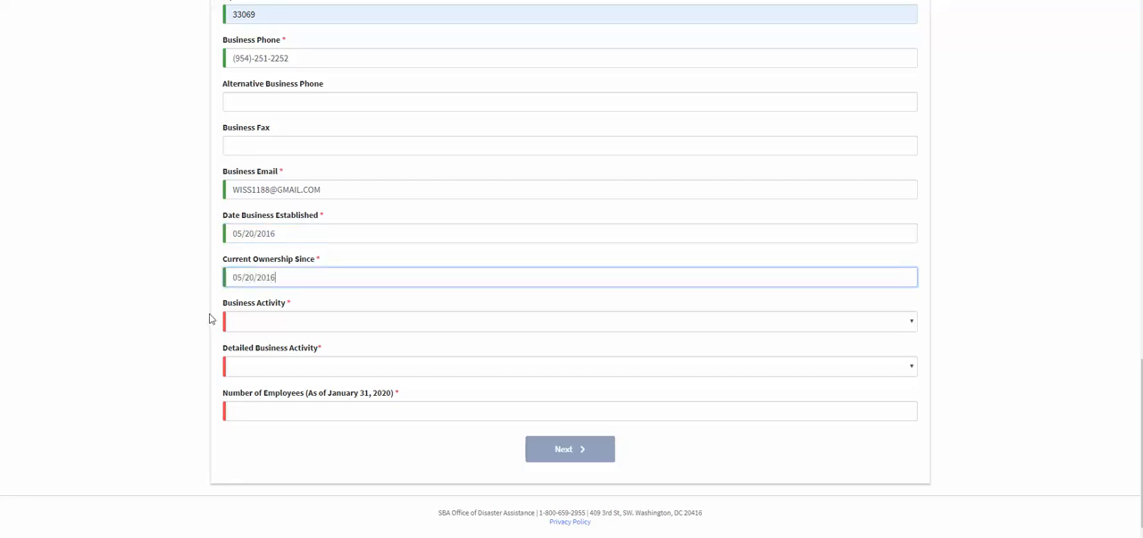
left_click(162, 292)
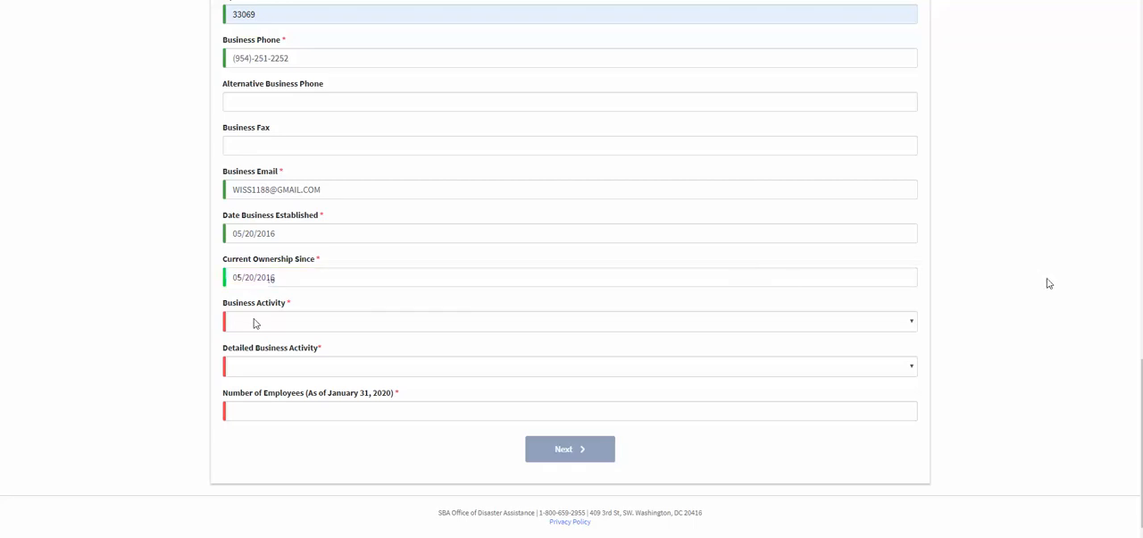
Choose Real Estate as the business activity.
left_click(872, 329)
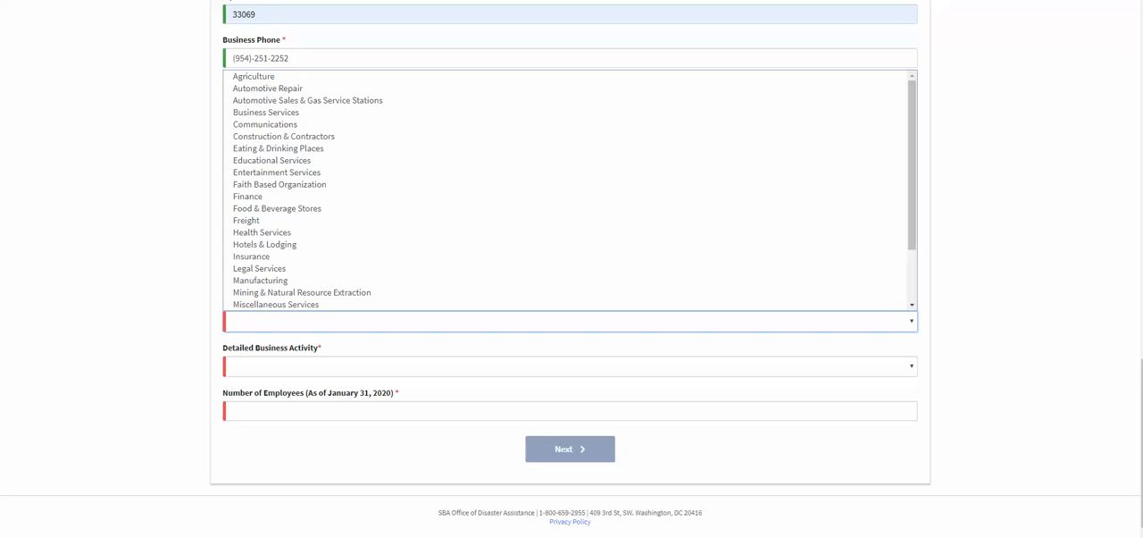
left_click(539, 340)
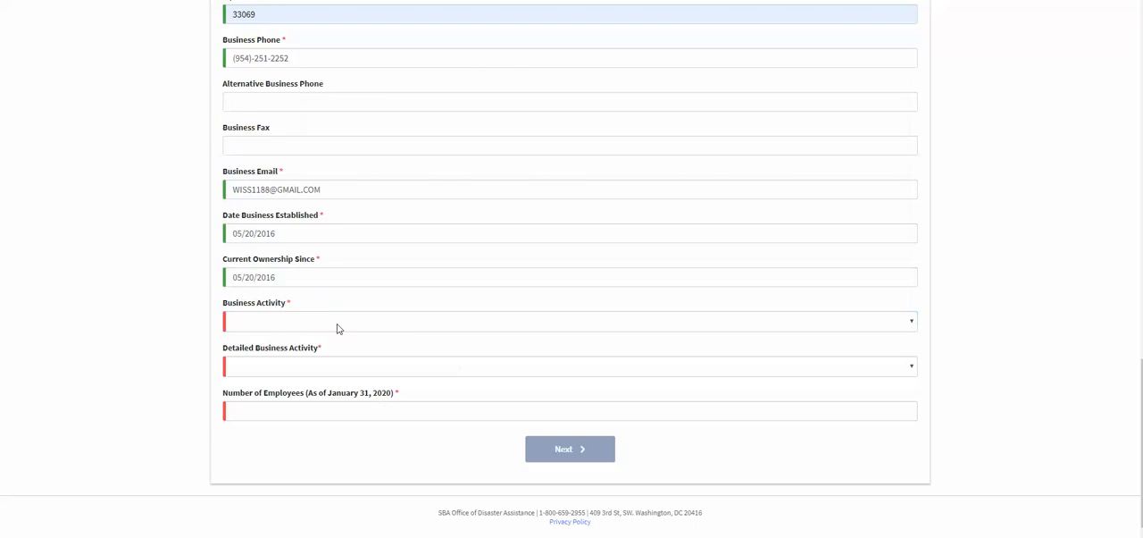
left_click(338, 327)
left_click(345, 398)
Set the detailed business activity to Property Management/Realty.
left_click(324, 370)
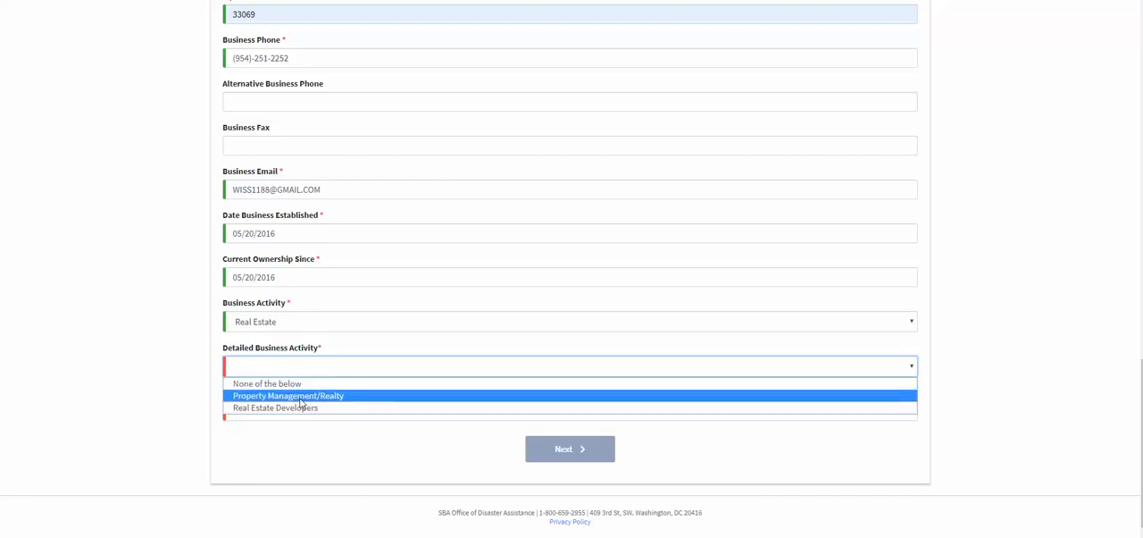
left_click(293, 408)
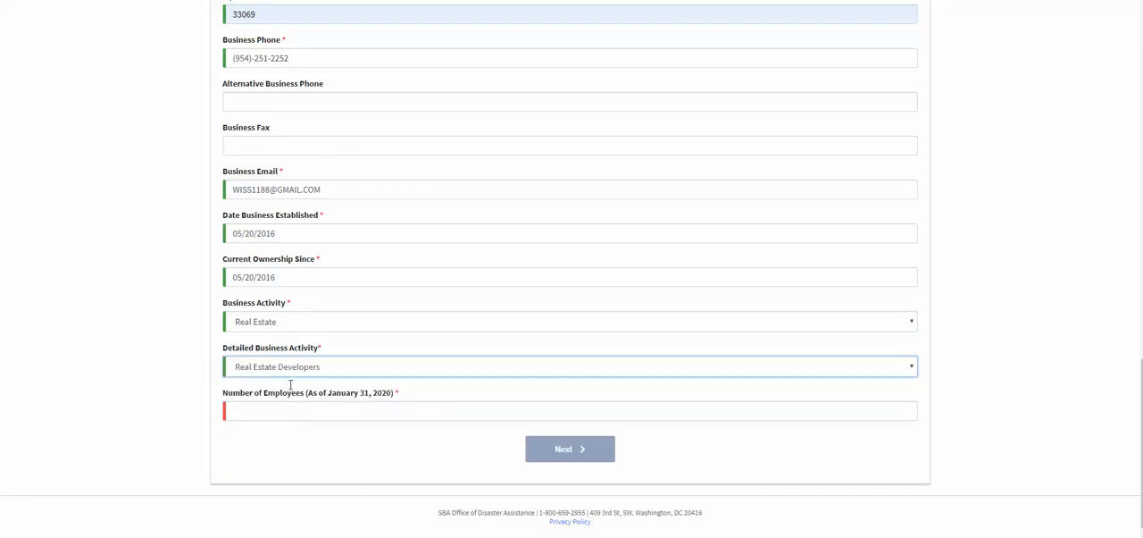
left_click(349, 370)
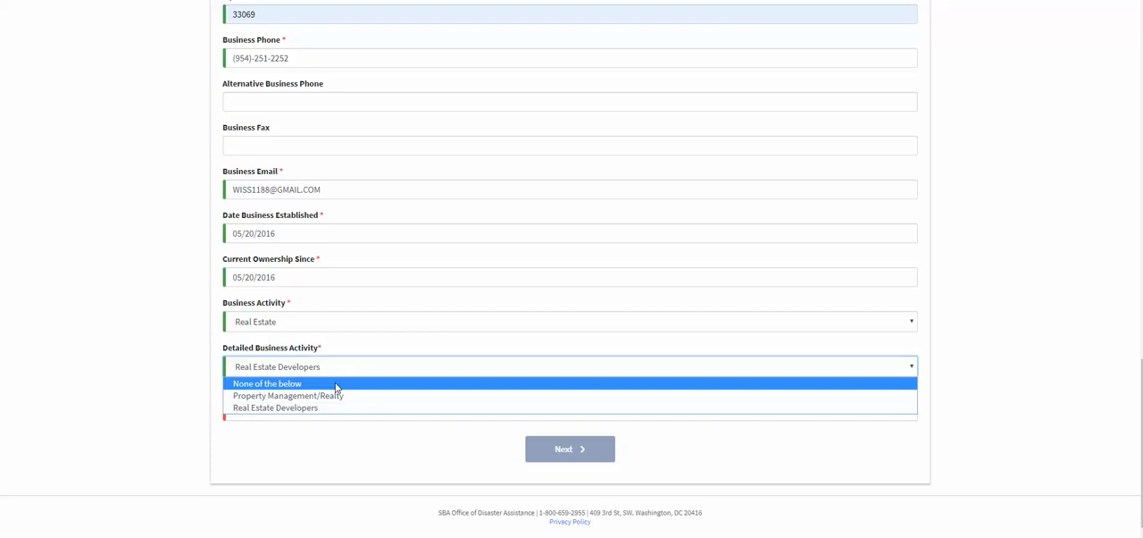
left_click(340, 396)
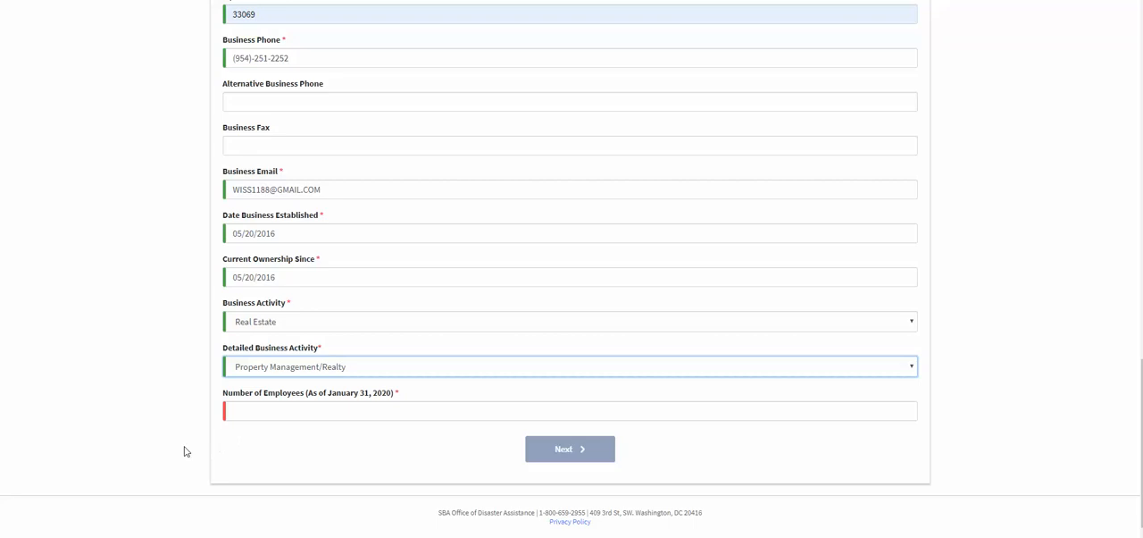
Set the number of employees as of January 31, 2020 to 0 and continue to the Business Owners Information page.
left_click(245, 409)
type("0")
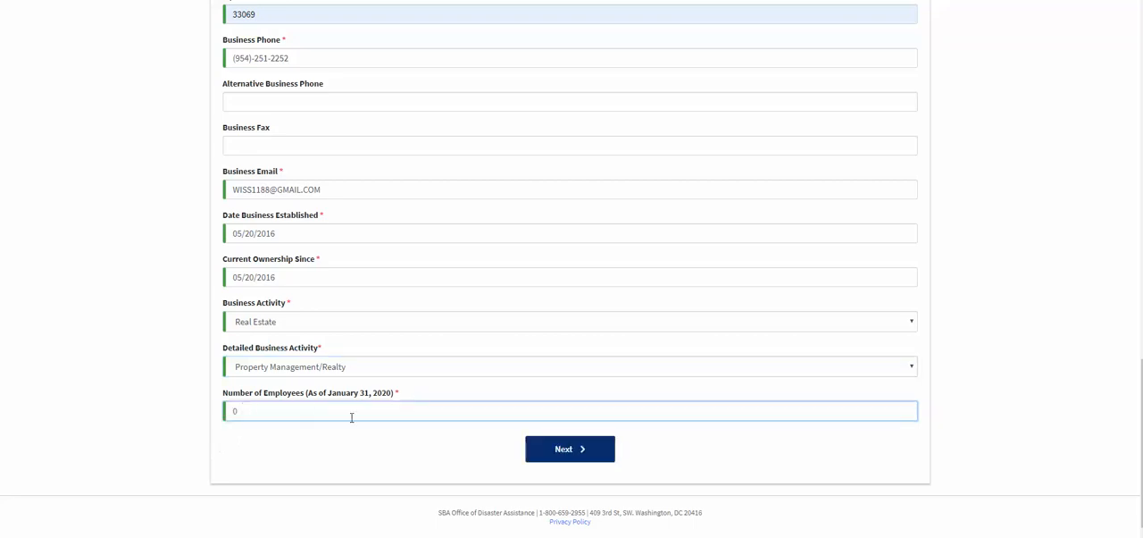
left_click(561, 457)
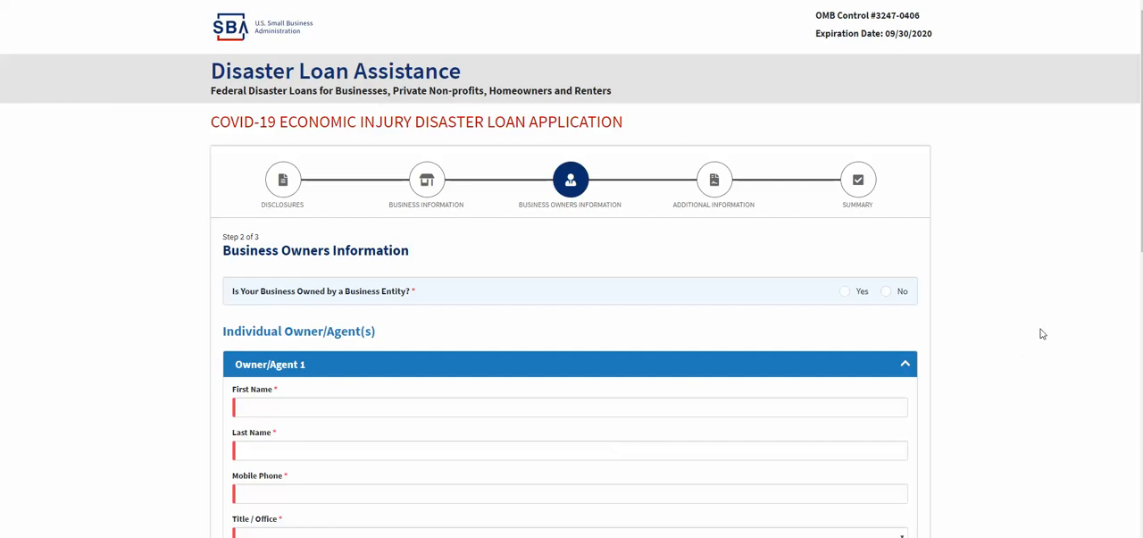
scroll(1018, 321, "down", 2)
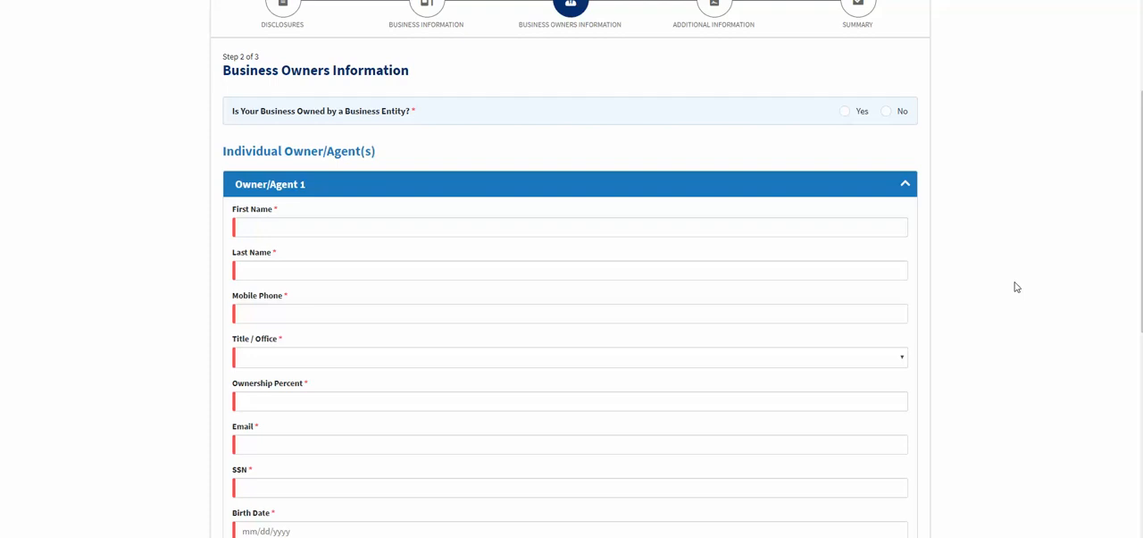
Enter the first name and last name of Owner/Agent 1.
scroll(1017, 287, "down", 2)
left_click(256, 109)
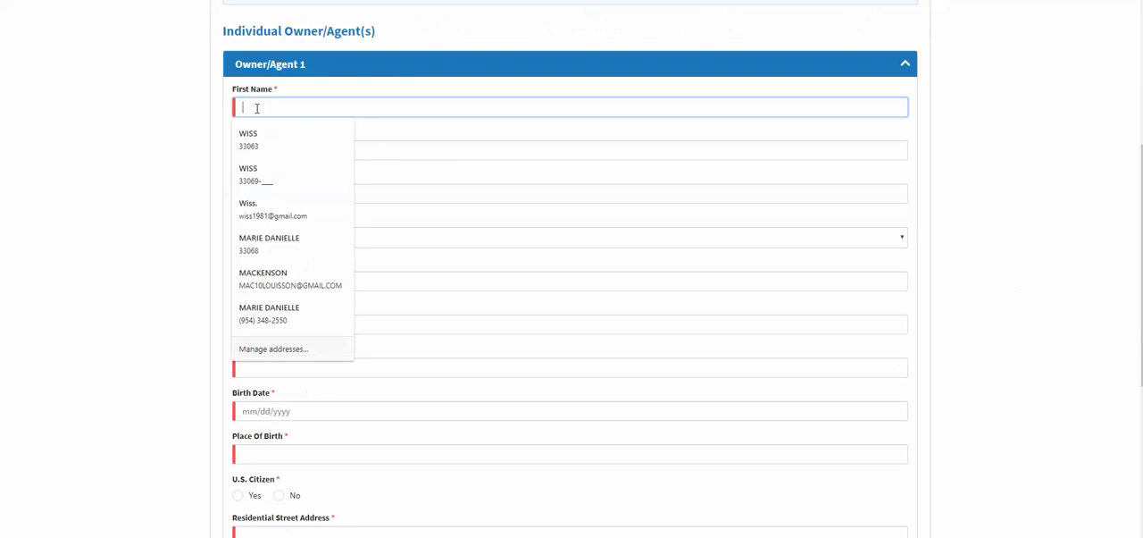
key("Tab")
left_click(286, 108)
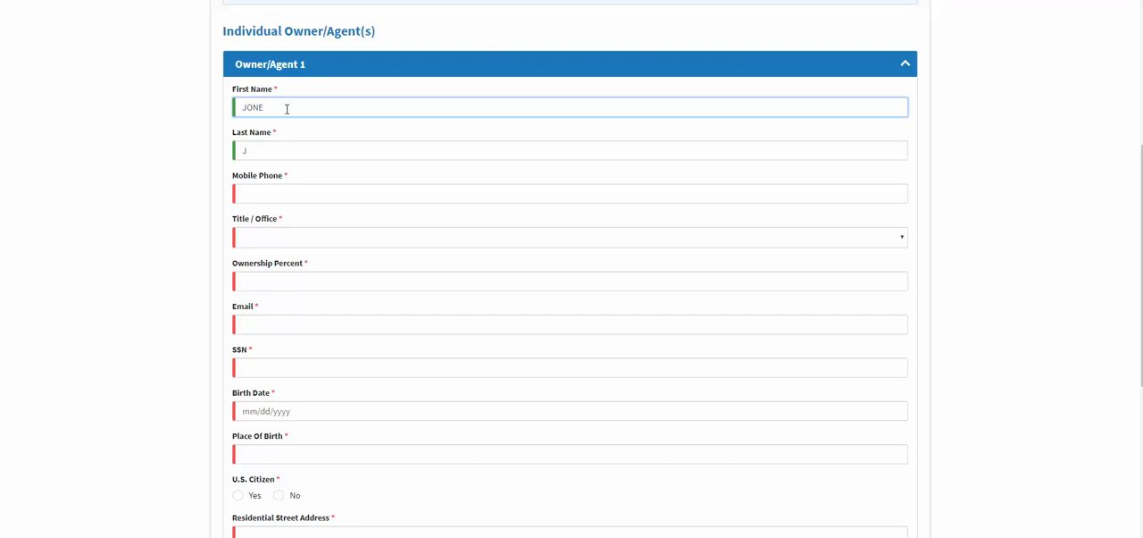
left_click_drag(286, 108, 265, 108)
key("BackSpace")
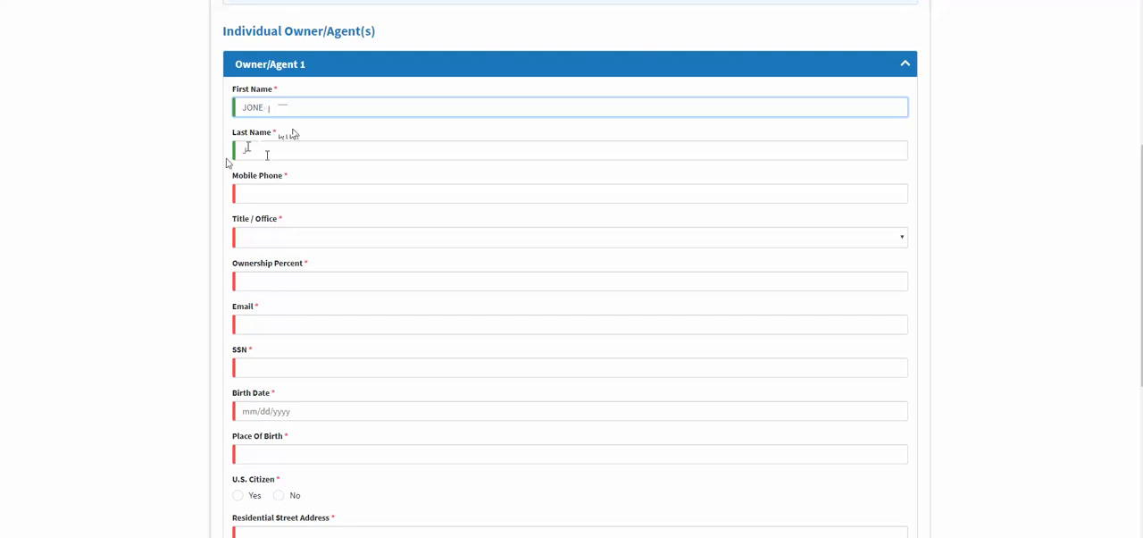
left_click(249, 150)
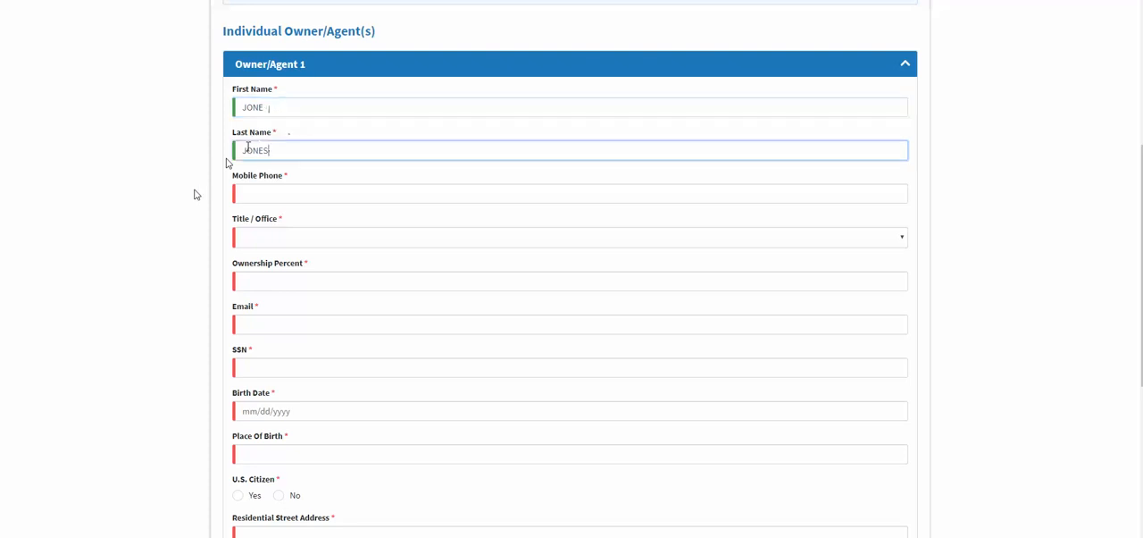
Fill in the owner's mobile phone number and set the title/office to Owner.
left_click(249, 200)
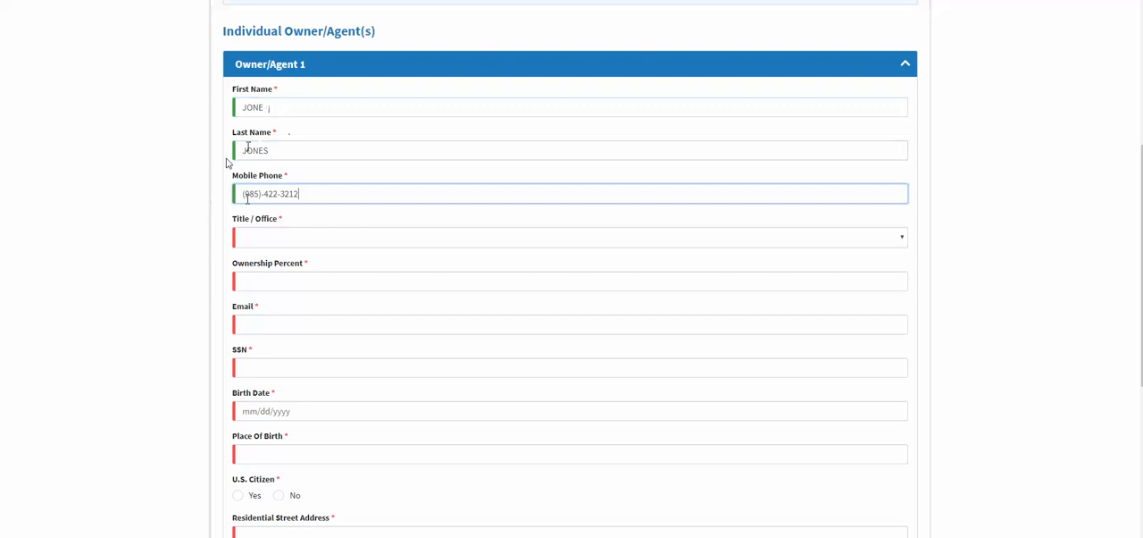
left_click(293, 238)
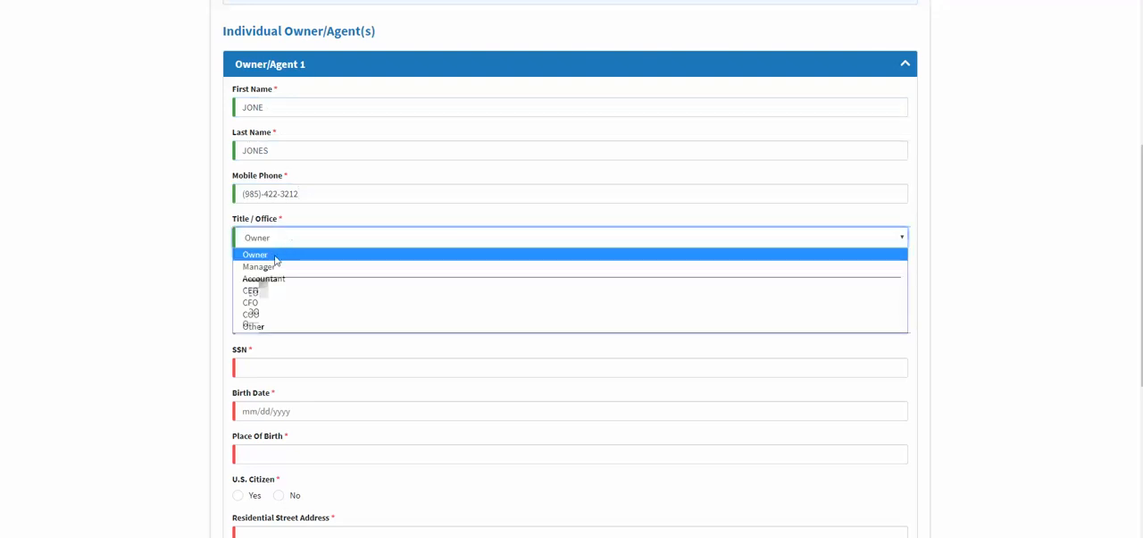
left_click(256, 255)
Set the ownership percent to 100 and enter the owner's email address.
scroll(209, 285, "down", 2)
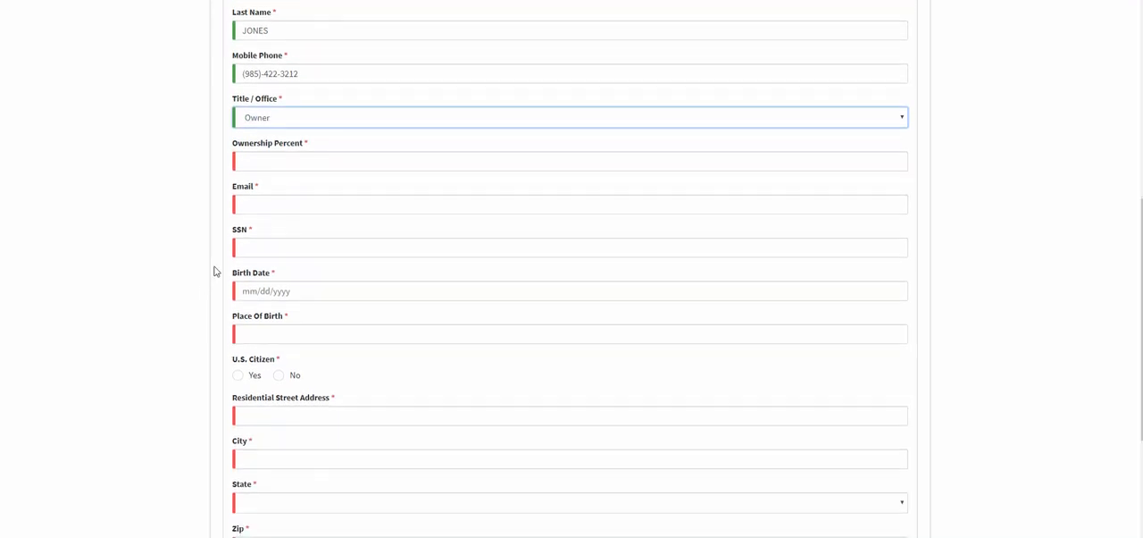
left_click(253, 103)
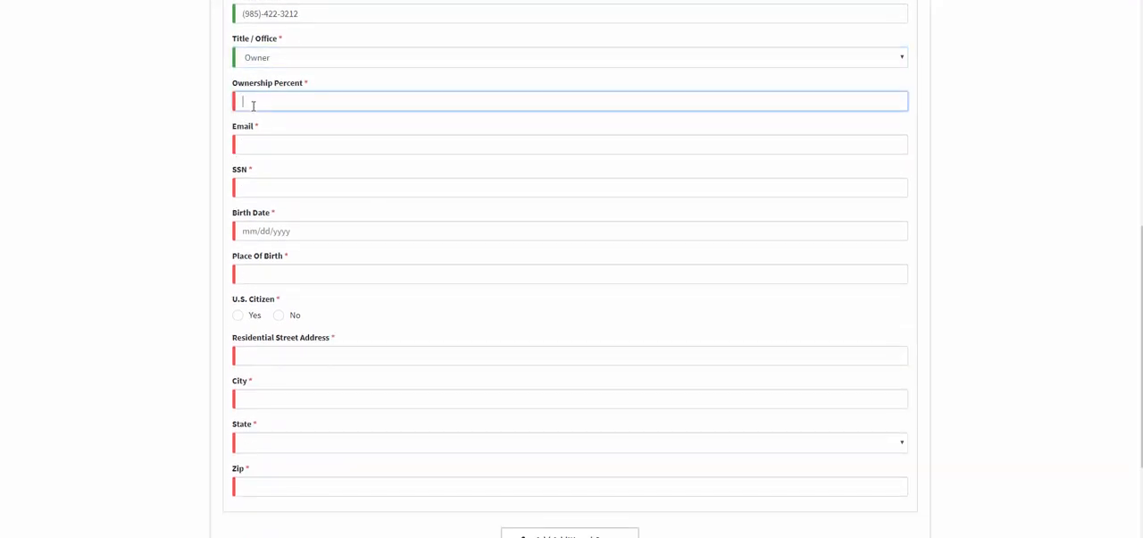
type("100")
left_click_drag(182, 138, 176, 170)
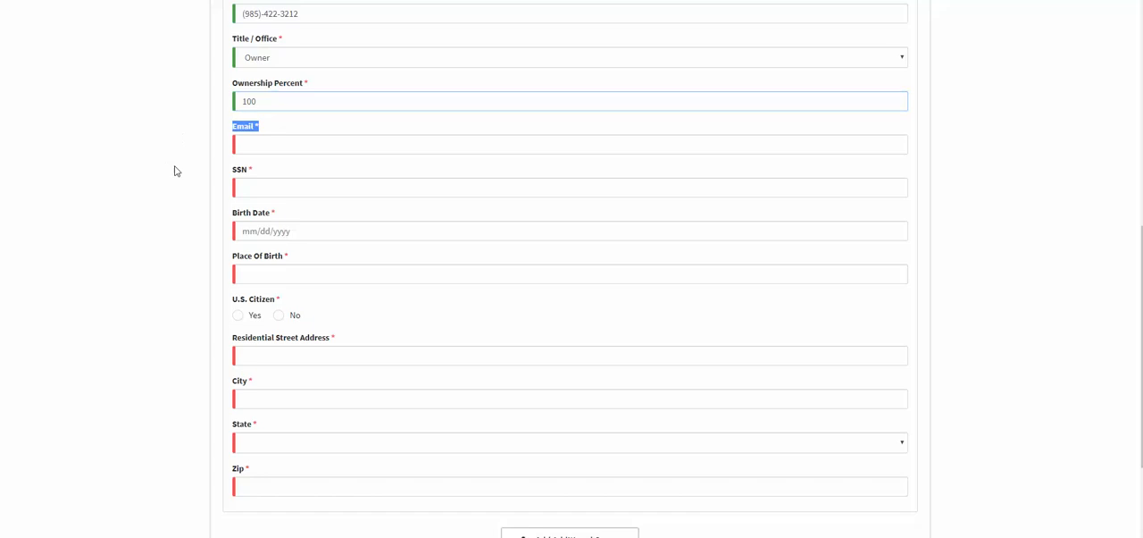
left_click(257, 150)
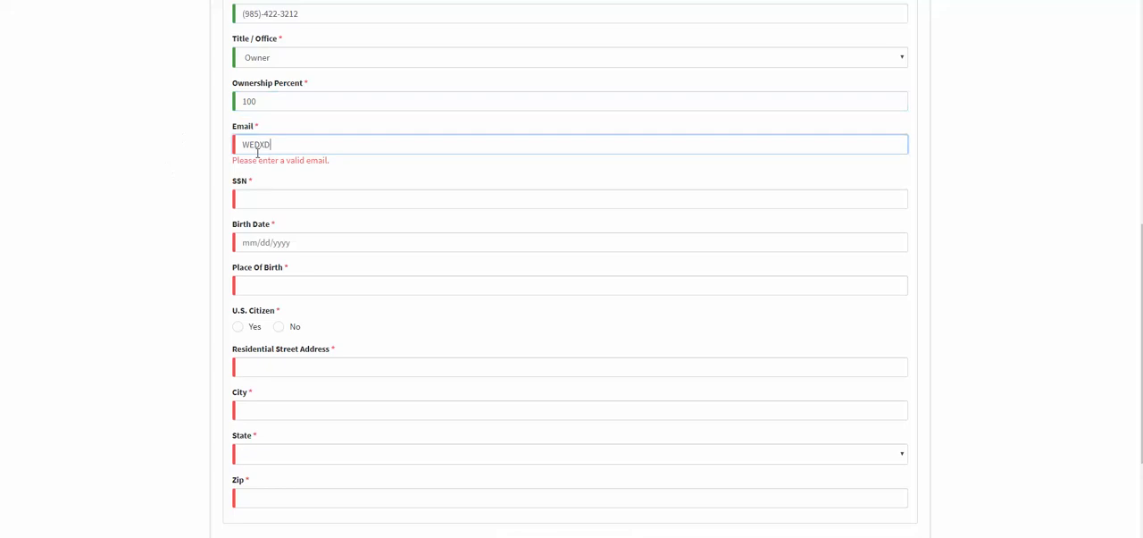
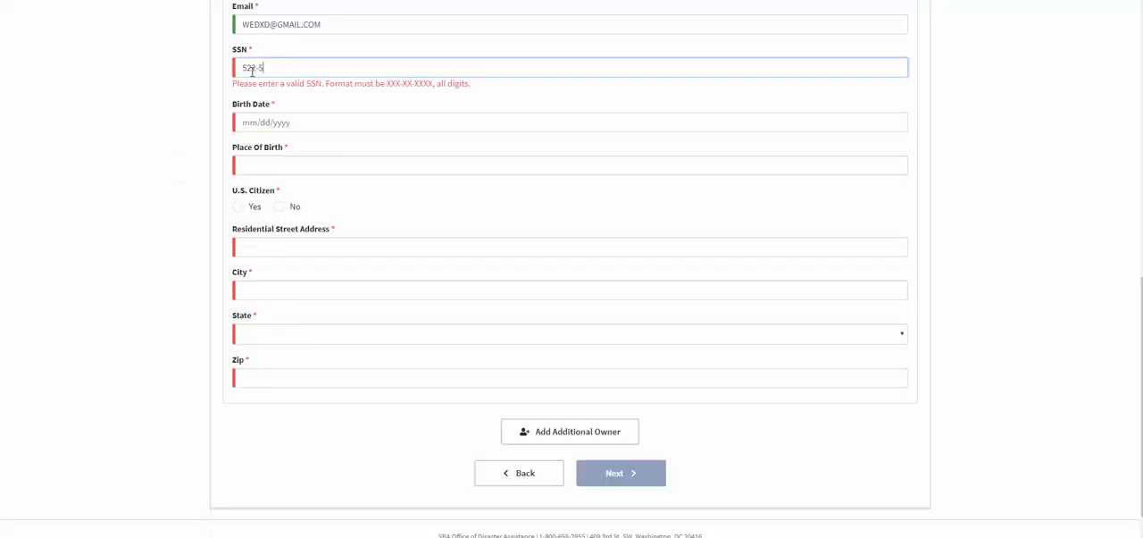
Enter the owner's Social Security number and birth date.
left_click(266, 112)
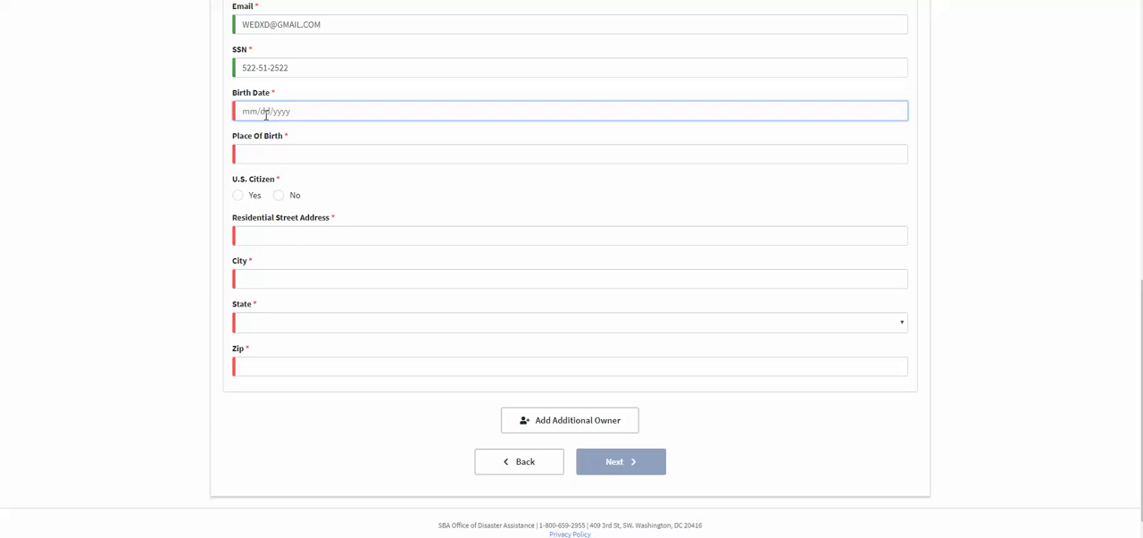
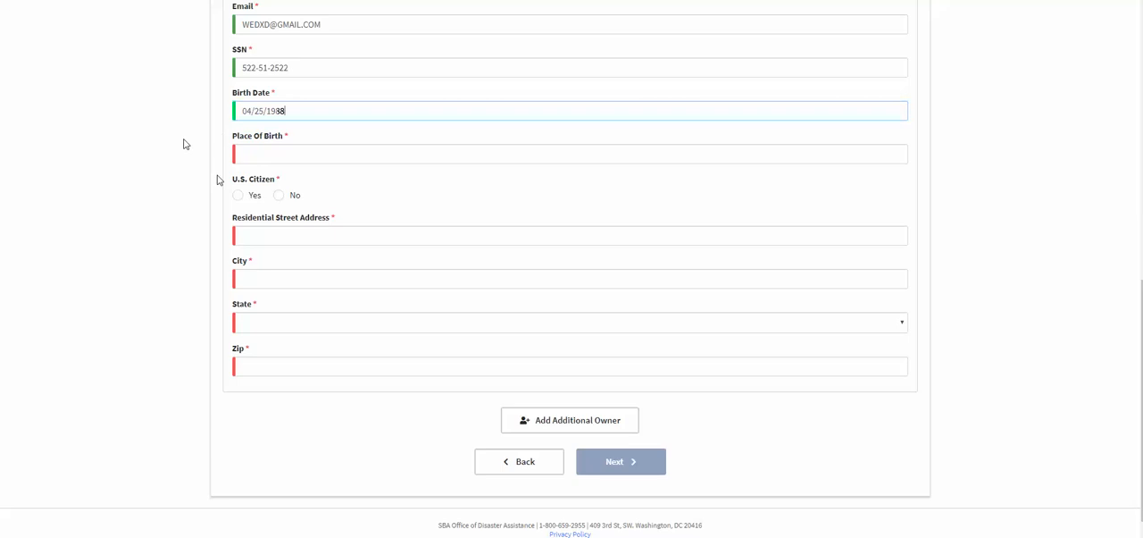
Enter MIAMI as the owner's place of birth and answer Yes to U.S. citizen.
key("Tab")
type("MIAMI")
key("Tab")
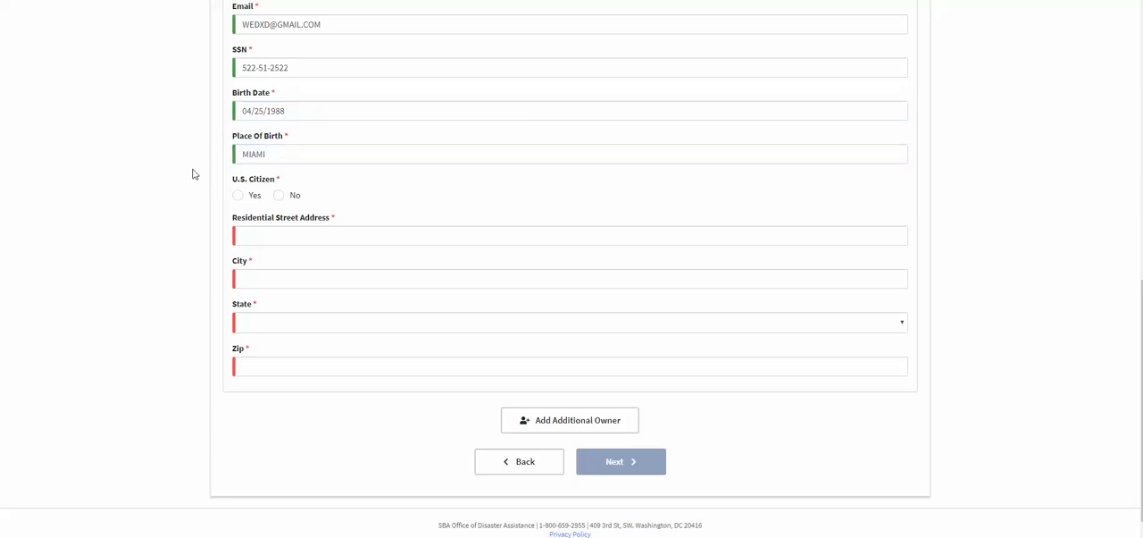
left_click(241, 195)
Fill in the owner's residential street address, then complete the city, state and zip from a saved address suggestion.
scroll(342, 167, "up", 1)
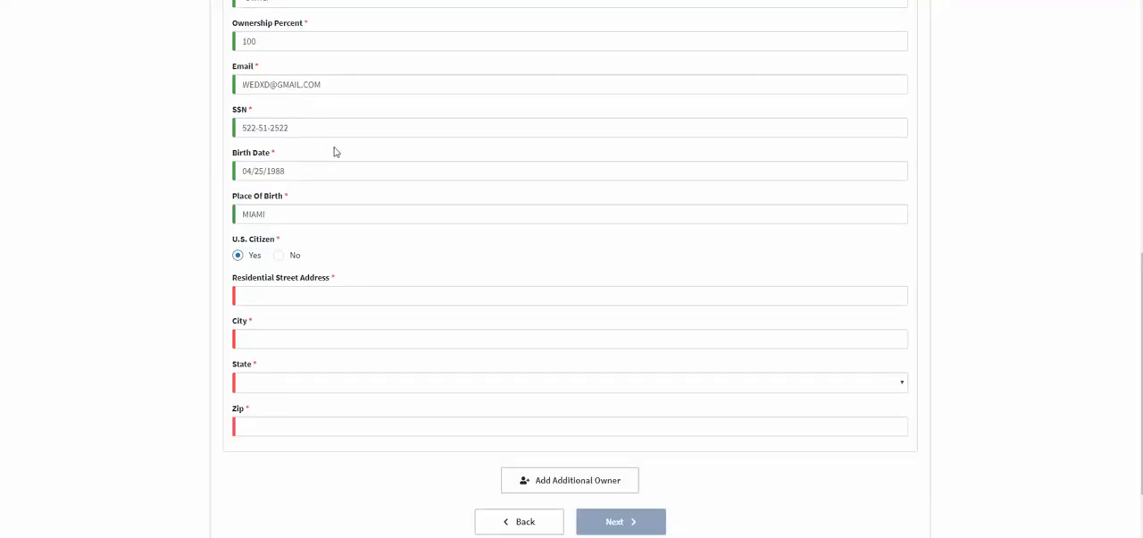
scroll(338, 150, "up", 4)
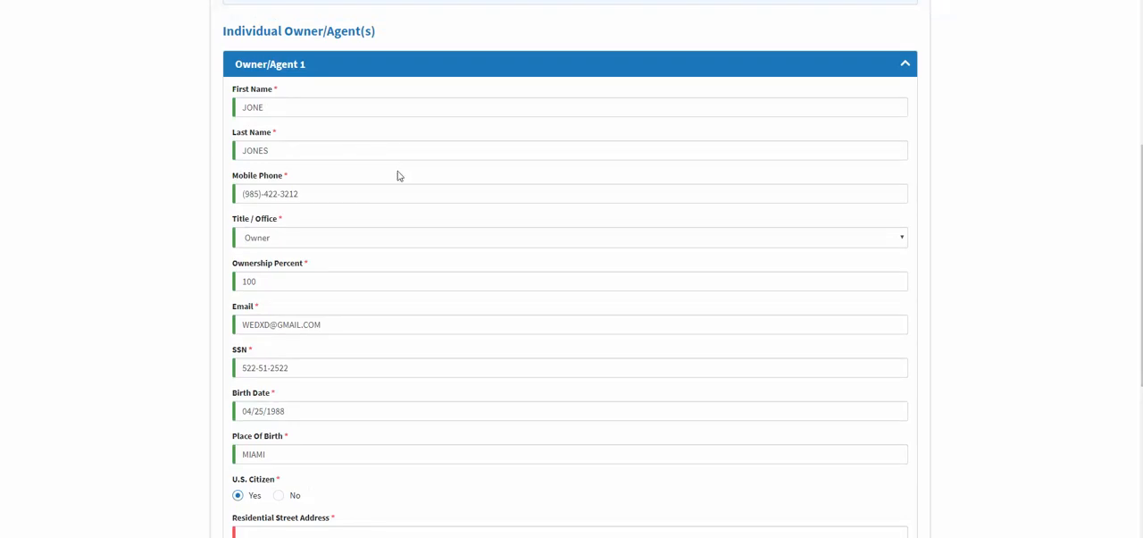
scroll(398, 176, "down", 2)
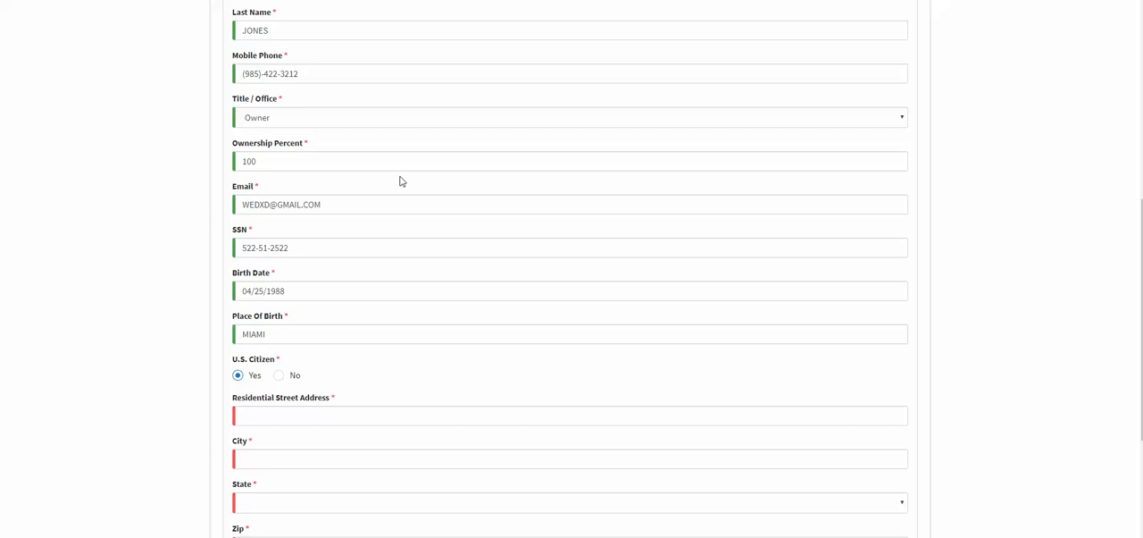
scroll(400, 181, "down", 3)
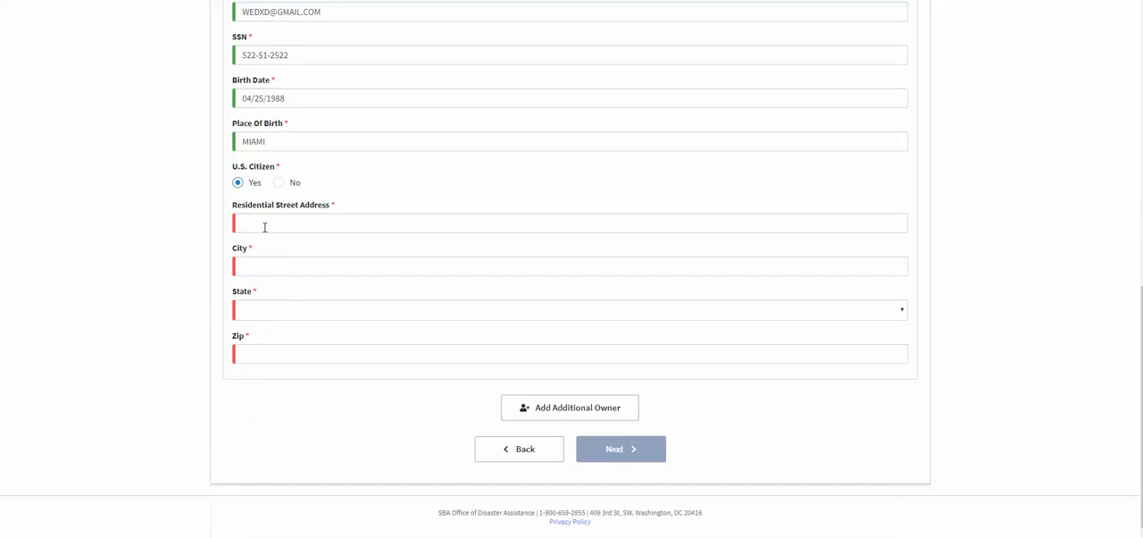
left_click(264, 227)
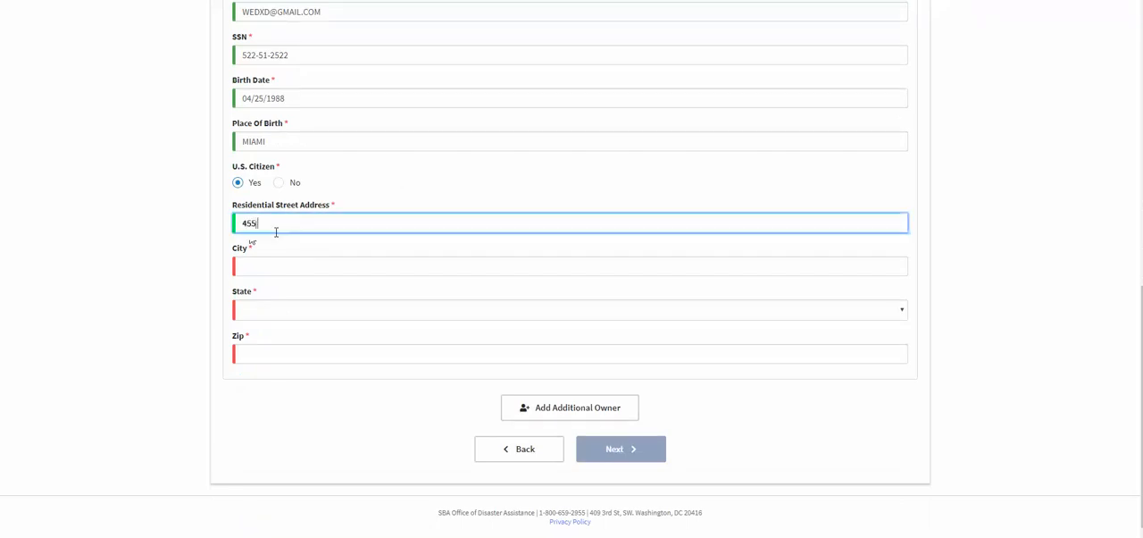
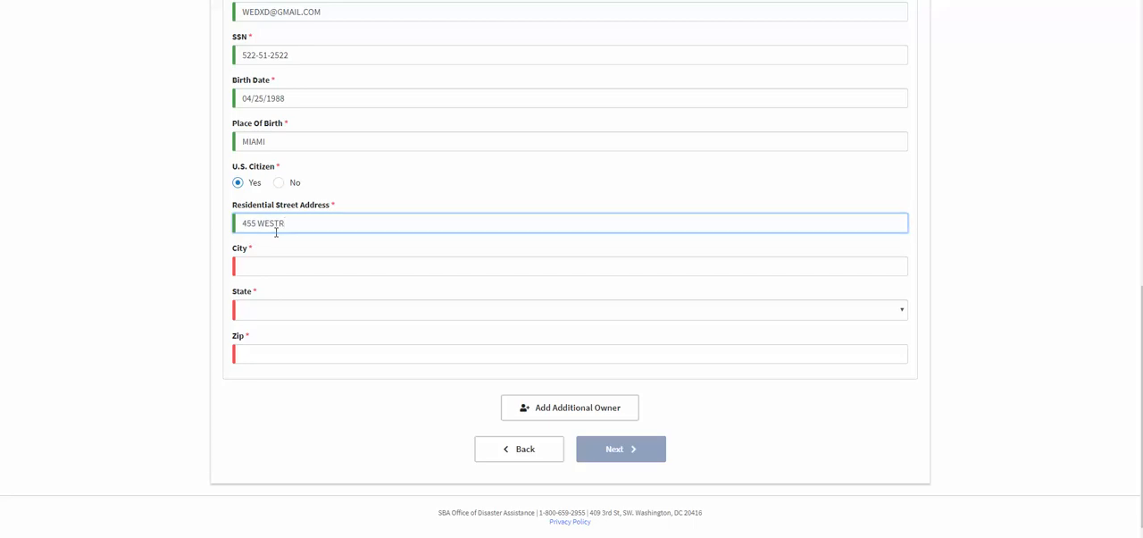
left_click(264, 264)
type("FORT")
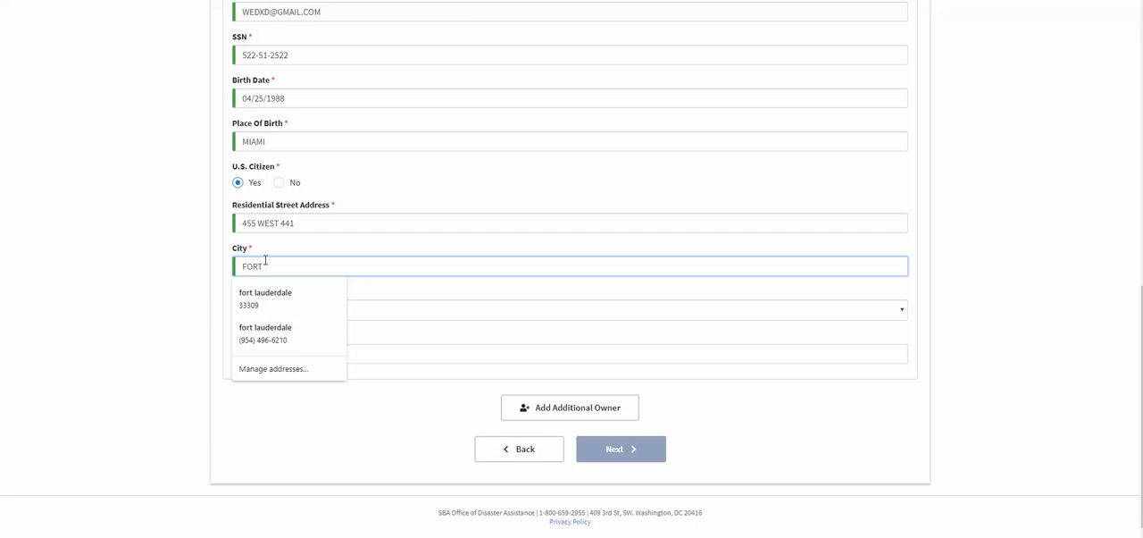
left_click(268, 297)
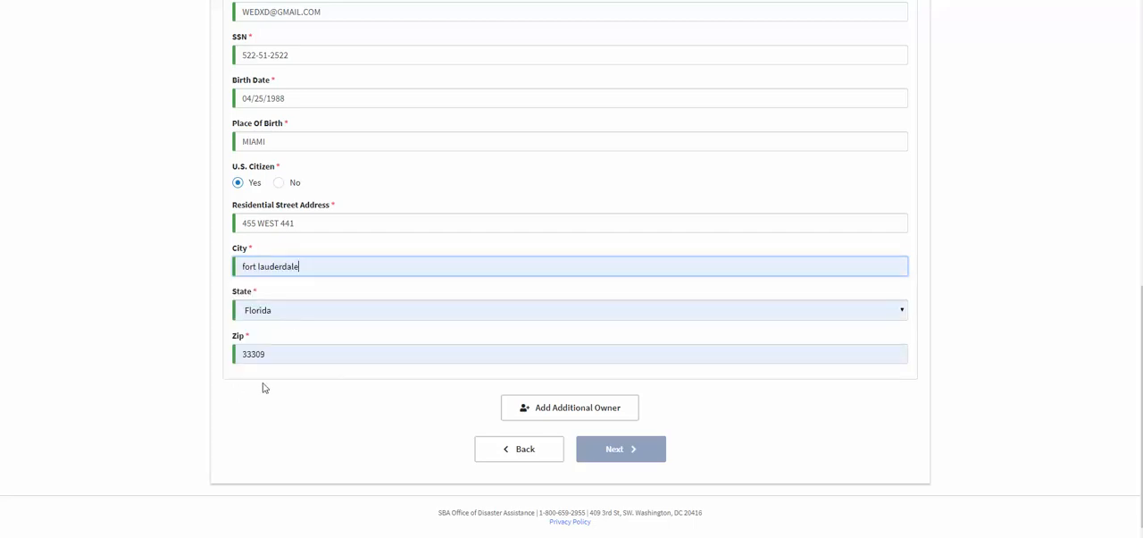
Answer No to the business being owned by a business entity and continue to the Additional Information page.
scroll(264, 387, "up", 1)
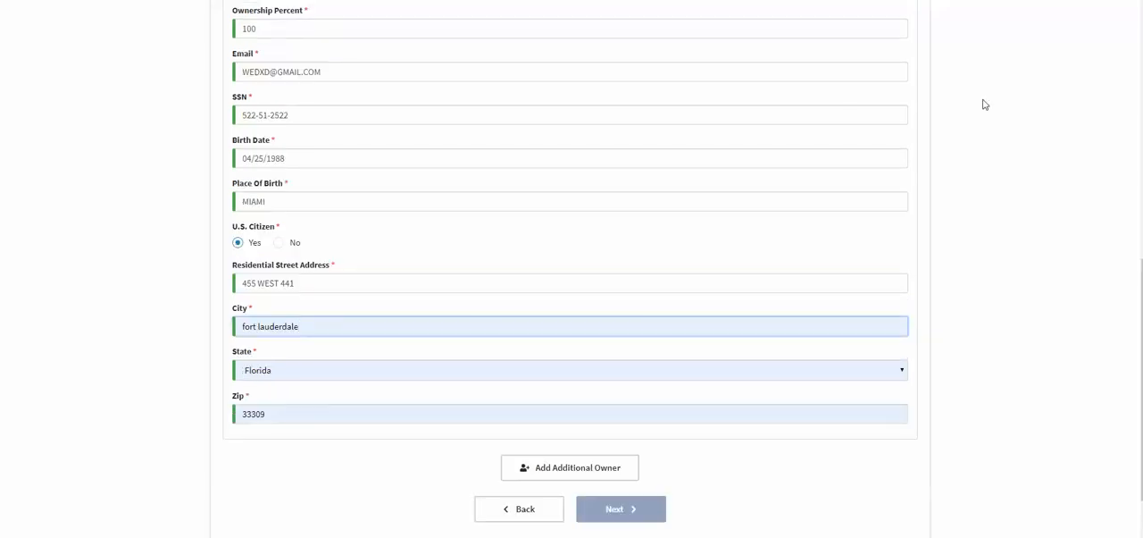
scroll(985, 104, "up", 8)
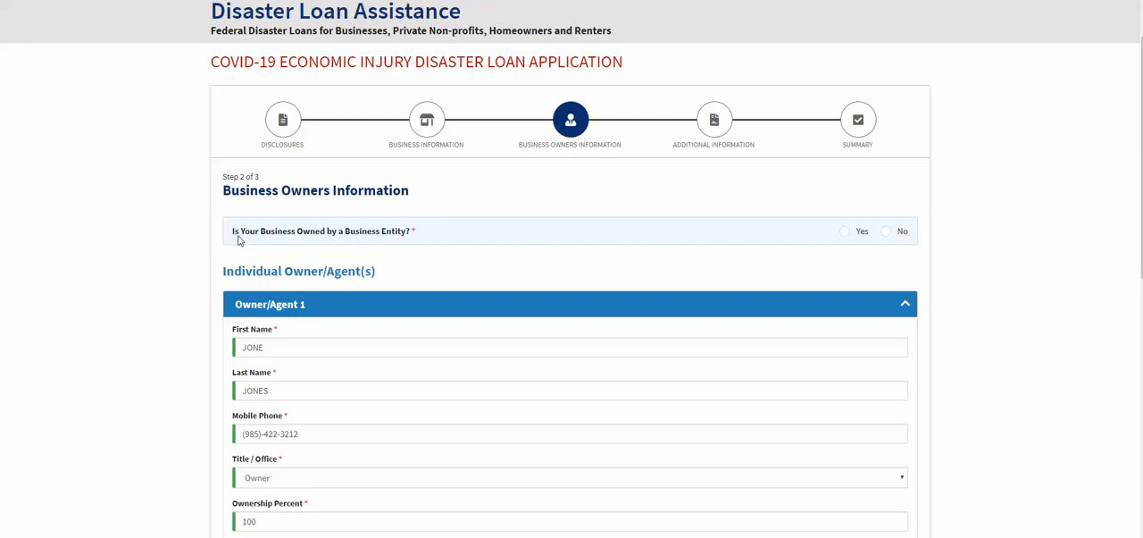
left_click(888, 234)
scroll(969, 237, "down", 6)
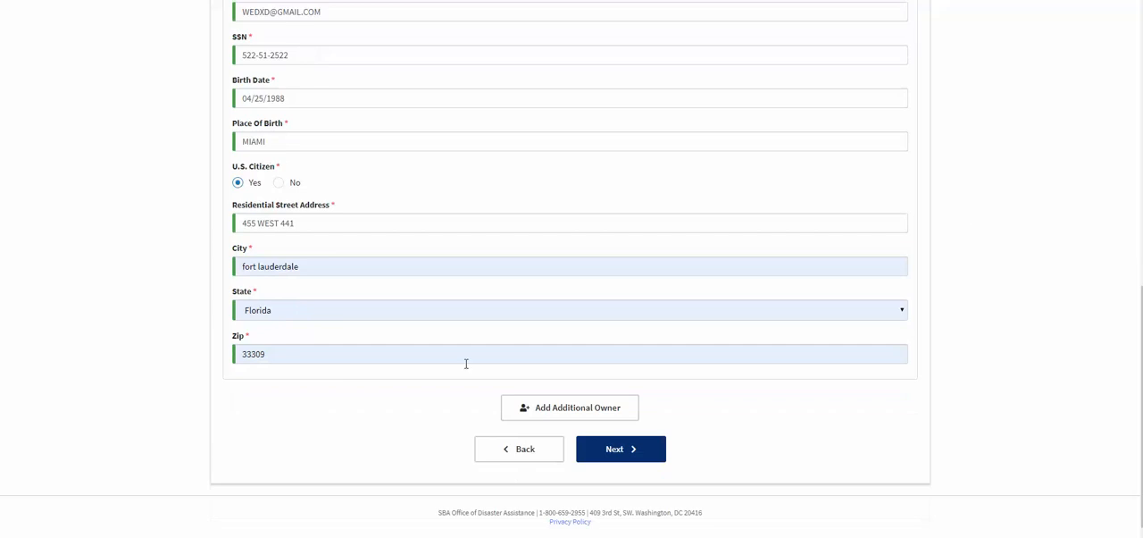
left_click(626, 455)
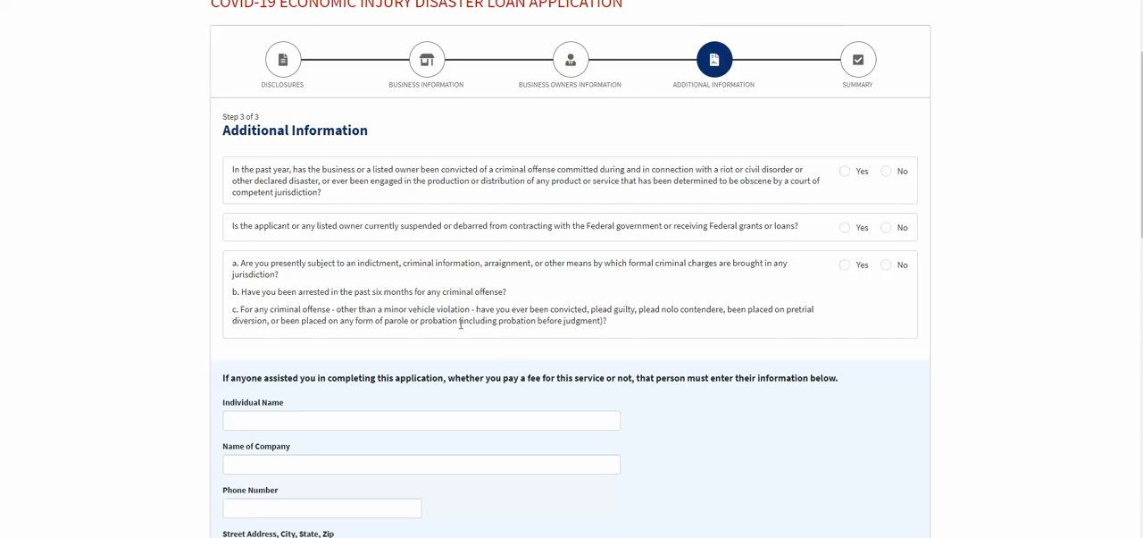
Answer No to the three criminal-offense and debarment questions and No to letting SBA discuss the application with a representative.
left_click(886, 171)
scroll(317, 219, "down", 3)
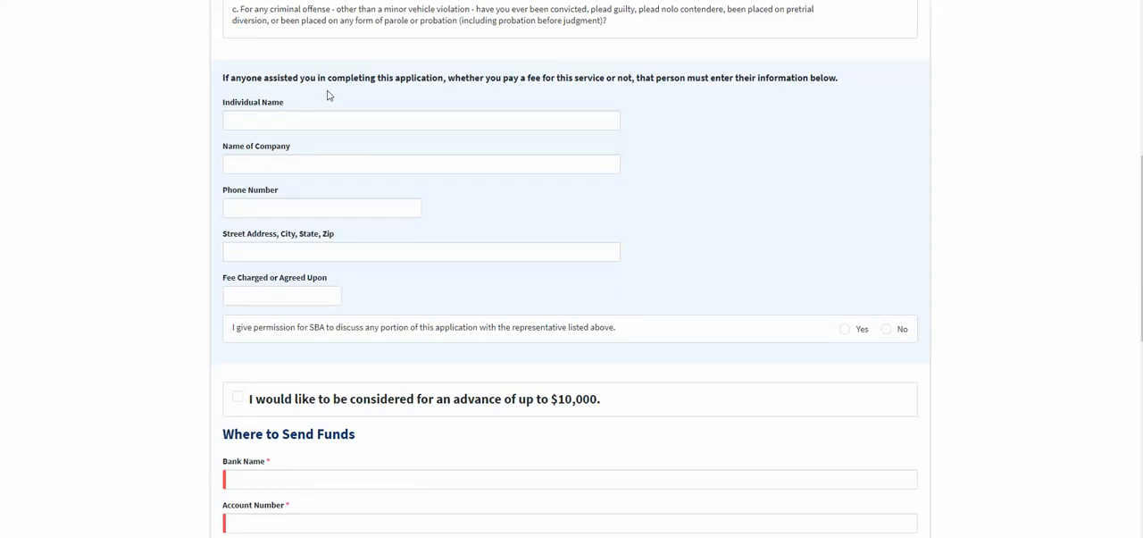
scroll(280, 253, "down", 1)
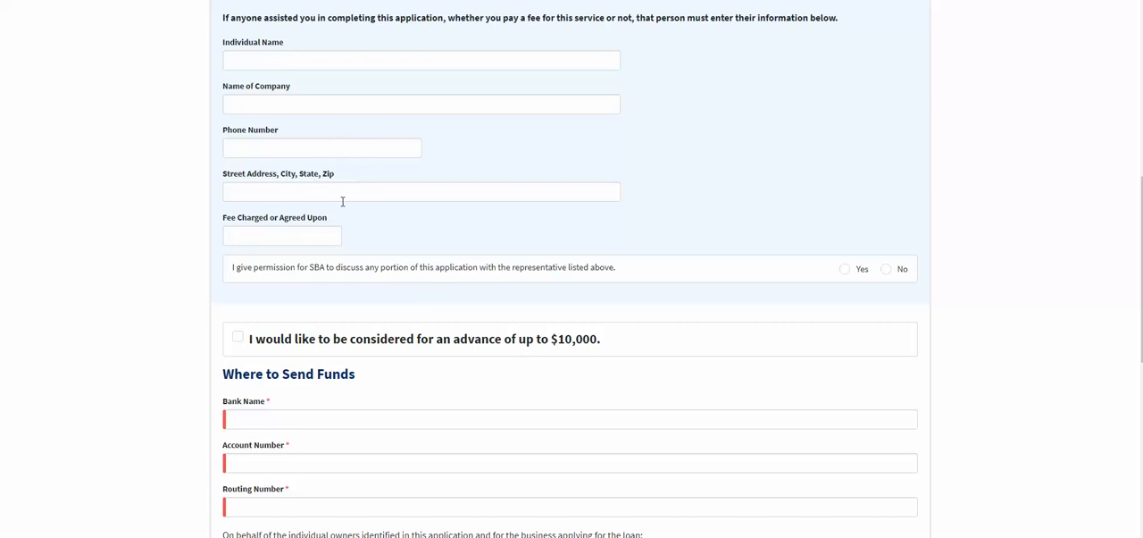
scroll(613, 164, "up", 7)
scroll(618, 160, "down", 7)
left_click(887, 269)
Review the Additional Information page, including the legal questions, assistant details, advance option, bank fields and certification text.
scroll(535, 259, "down", 2)
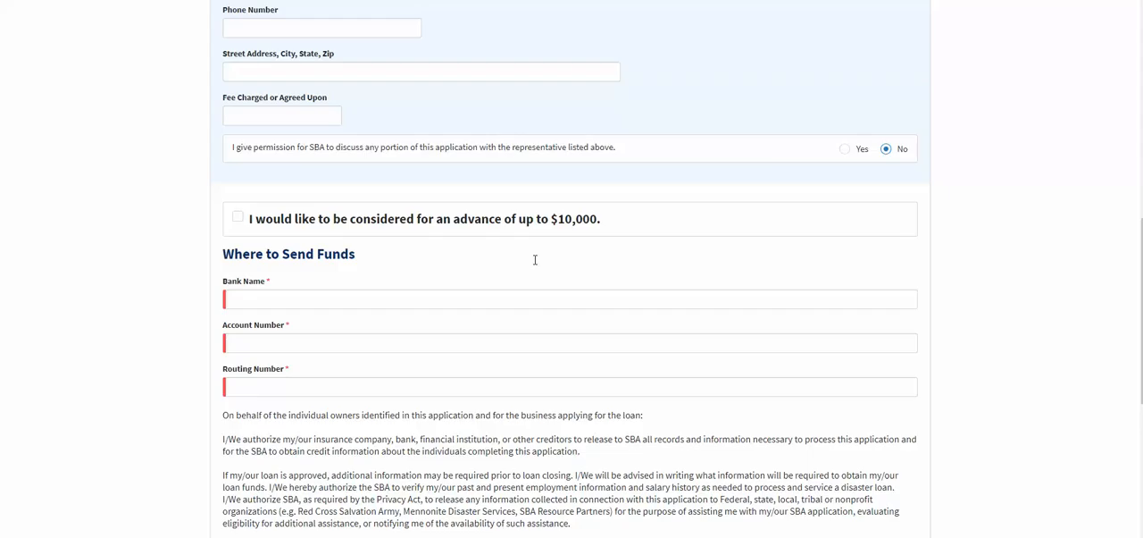
scroll(581, 254, "up", 10)
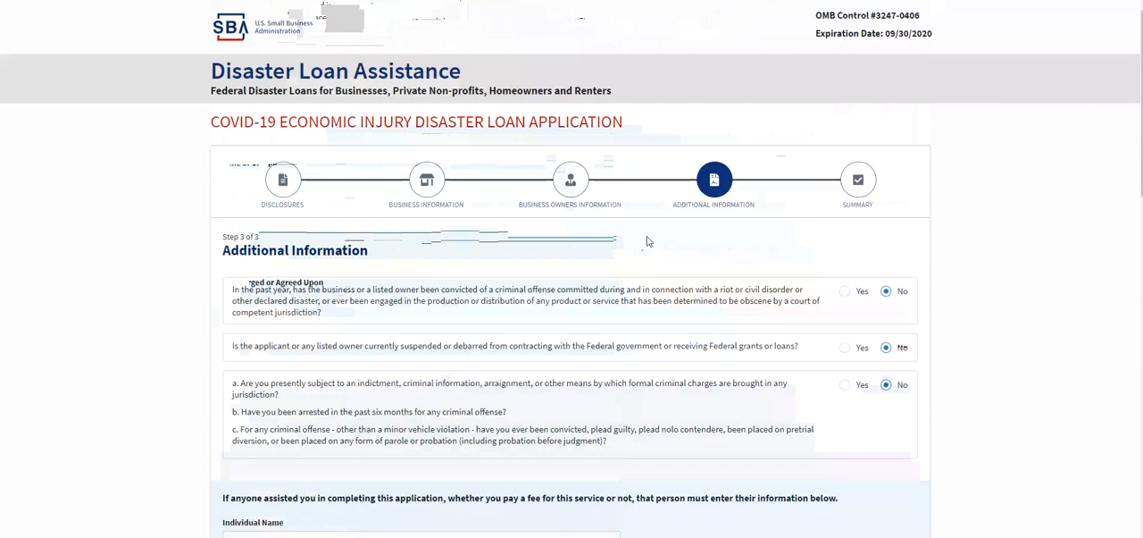
scroll(649, 241, "down", 15)
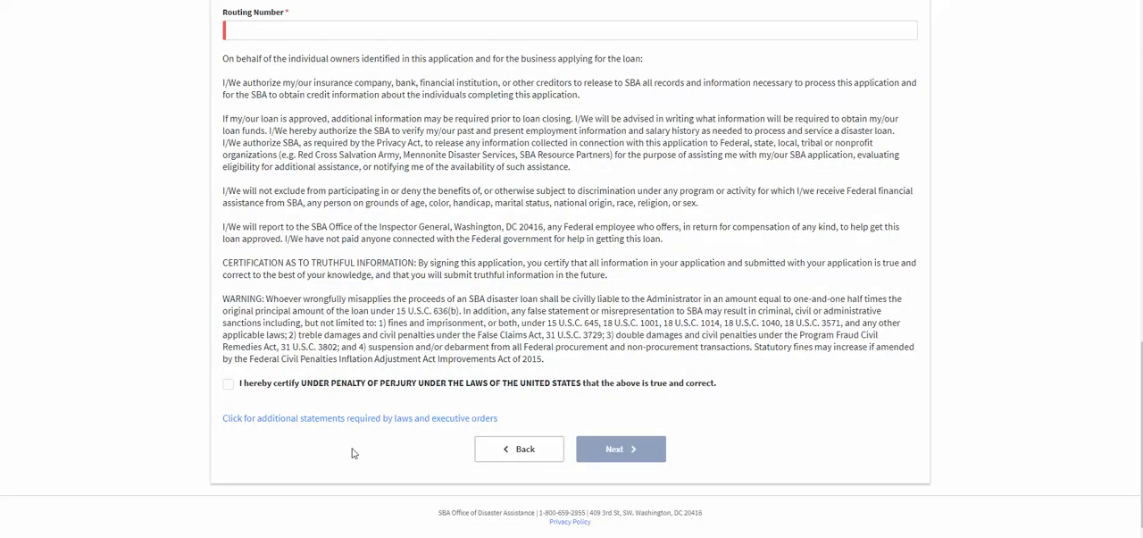
scroll(353, 453, "up", 3)
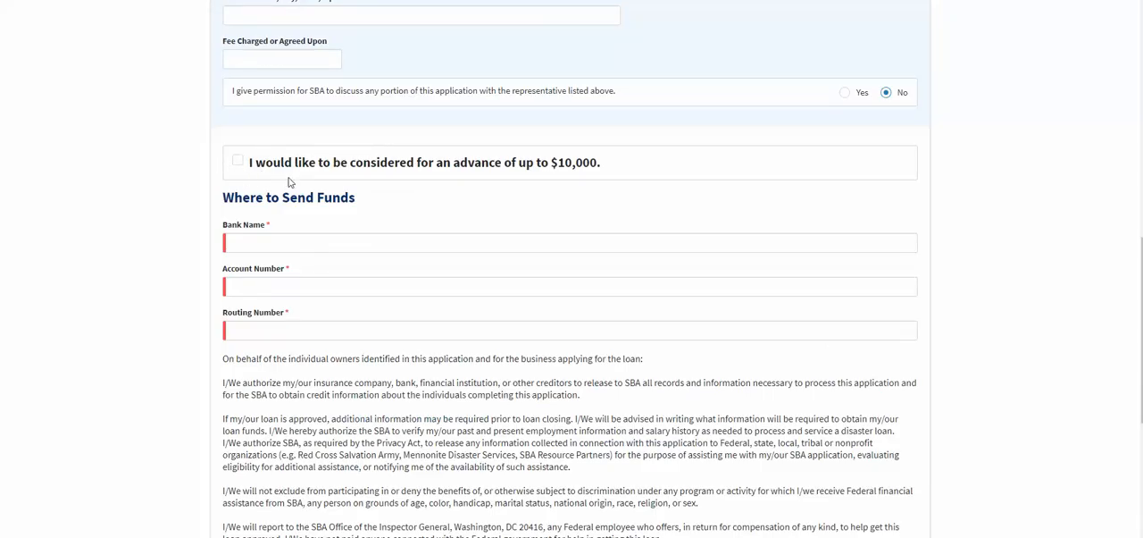
scroll(629, 308, "up", 3)
scroll(628, 298, "down", 1)
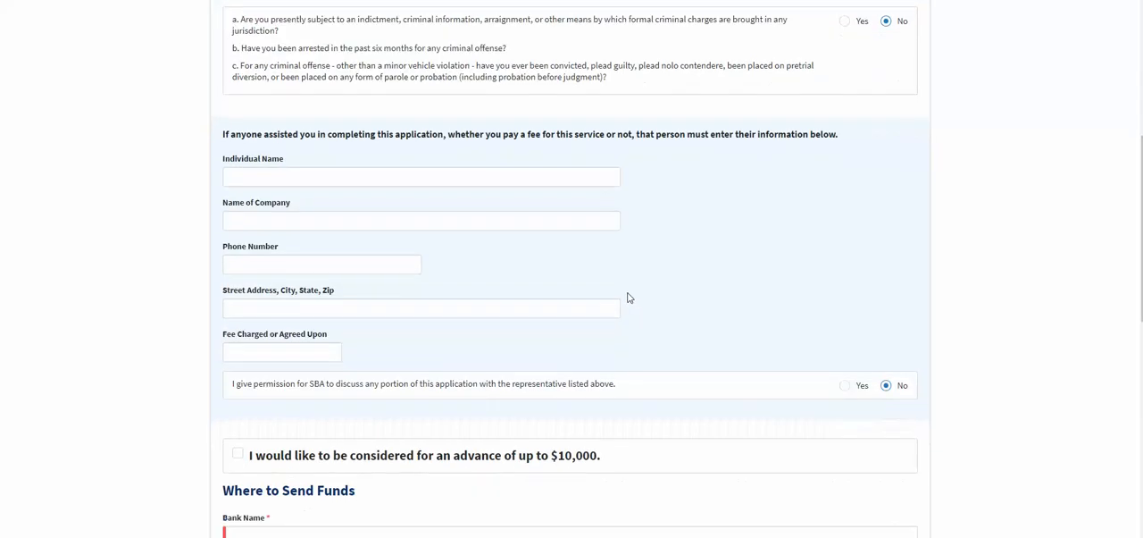
scroll(347, 339, "down", 1)
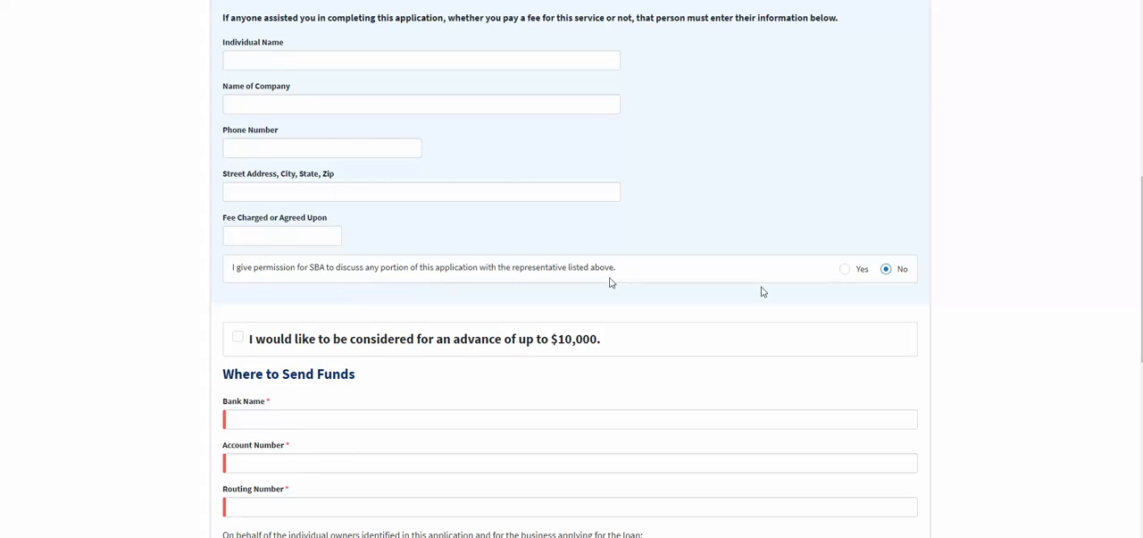
Request consideration for an advance of up to $10,000 and enter CREDIT UNION as the bank name for receiving funds.
scroll(762, 292, "down", 2)
left_click(238, 157)
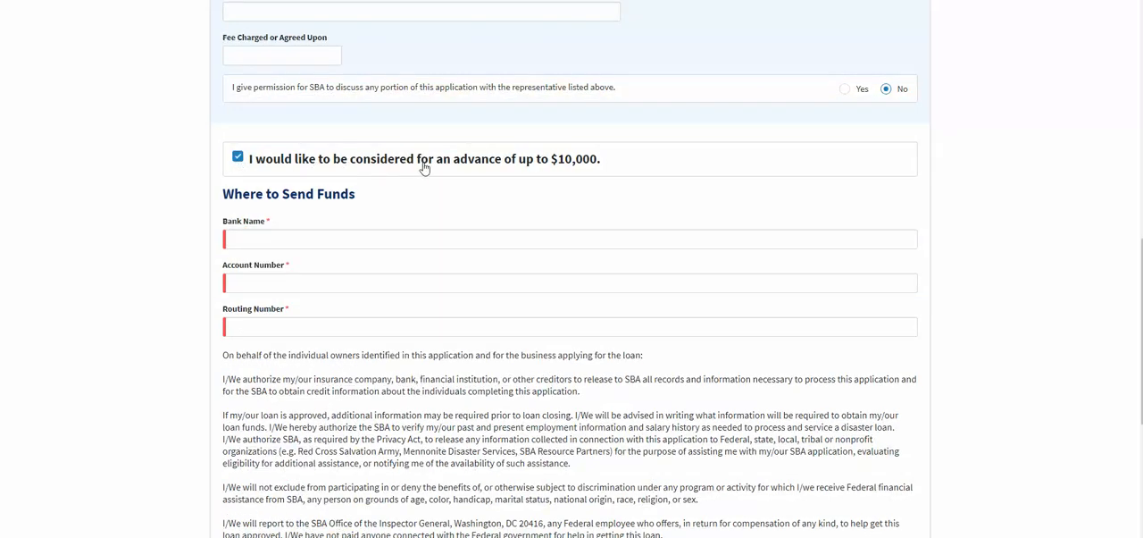
left_click(257, 236)
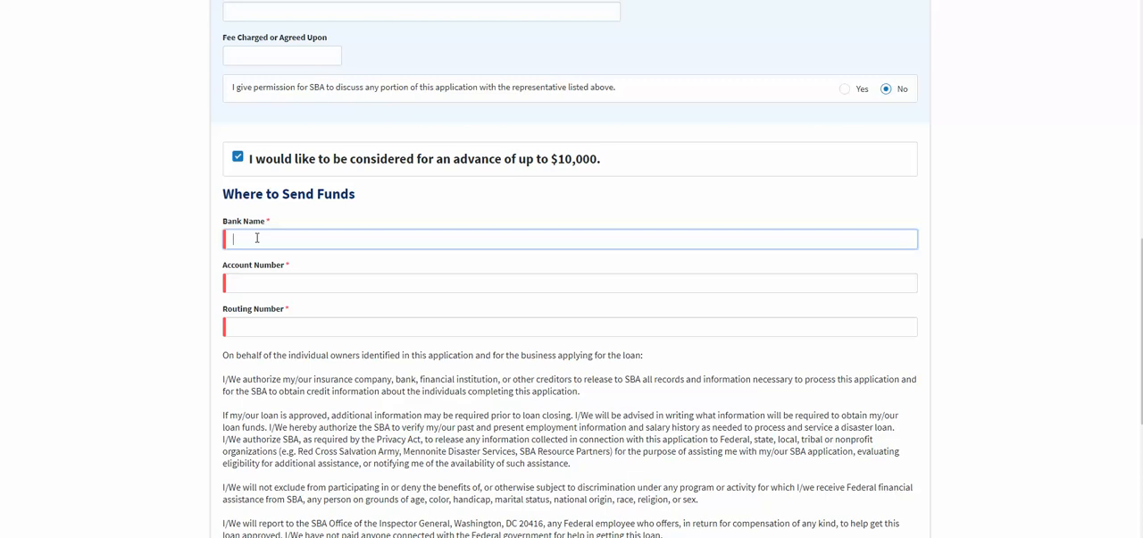
type("CREDIT UNION")
Fill in the bank account number and the nine-digit routing number for receiving the funds.
key("Tab")
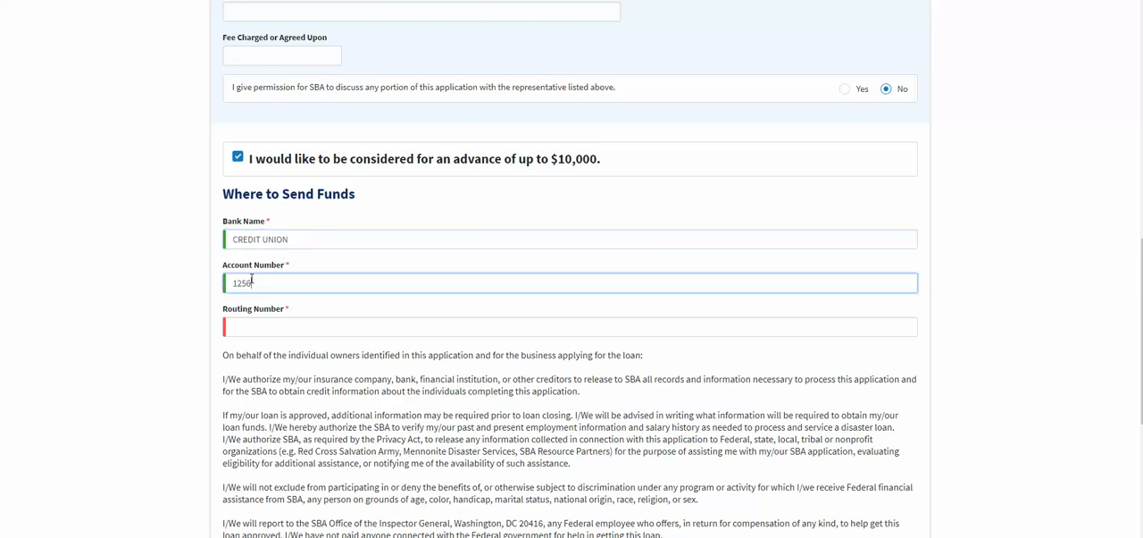
left_click(256, 323)
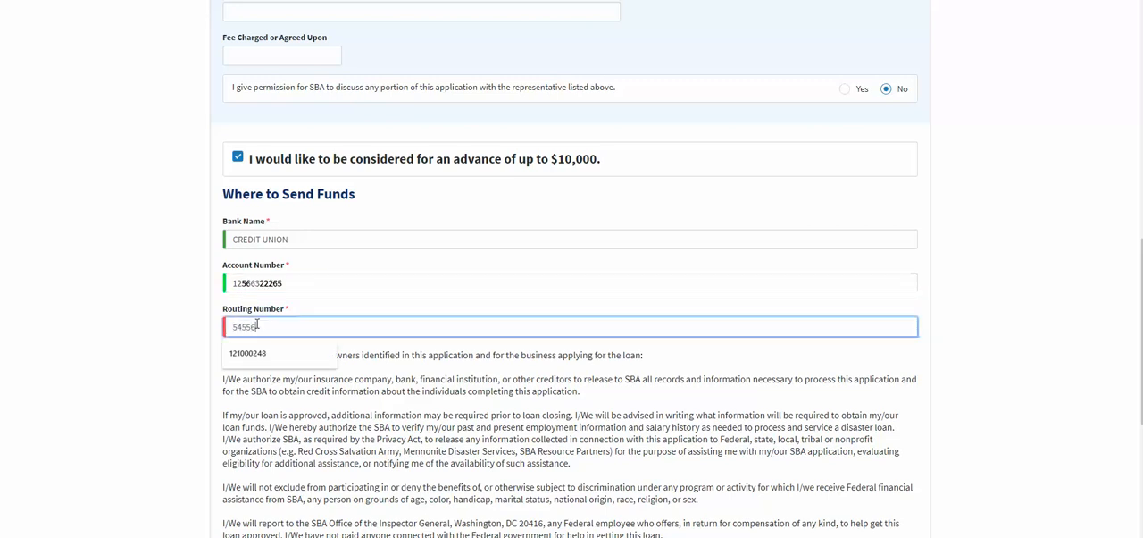
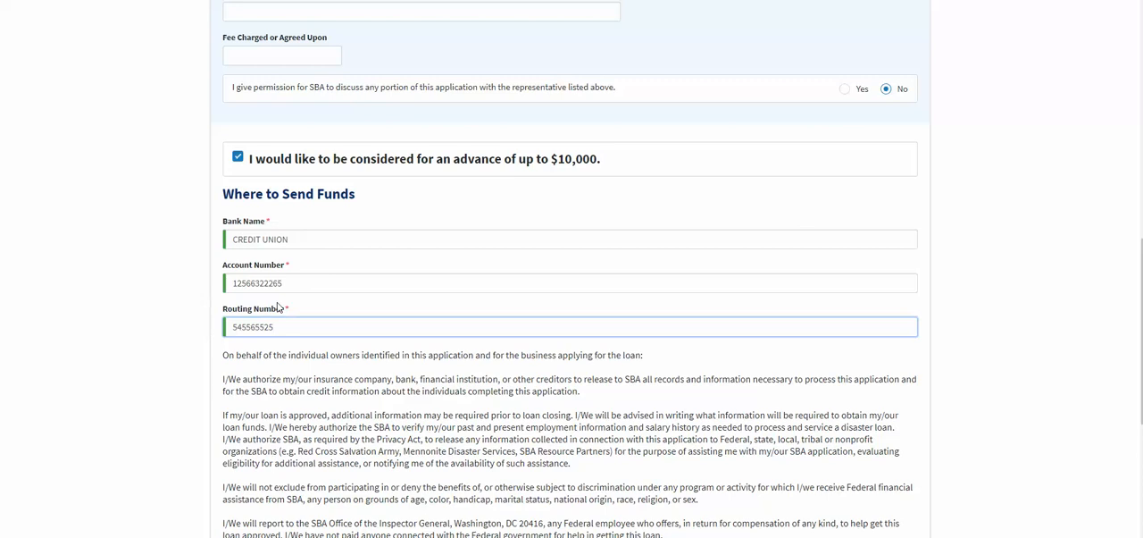
Certify under penalty of perjury that the application information is true and correct.
scroll(229, 391, "down", 3)
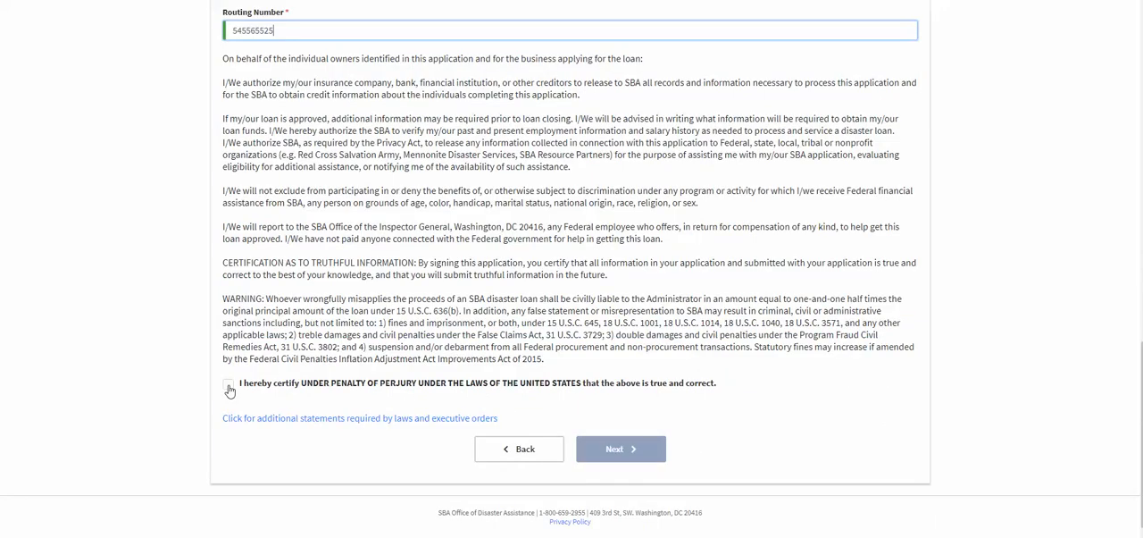
left_click(229, 386)
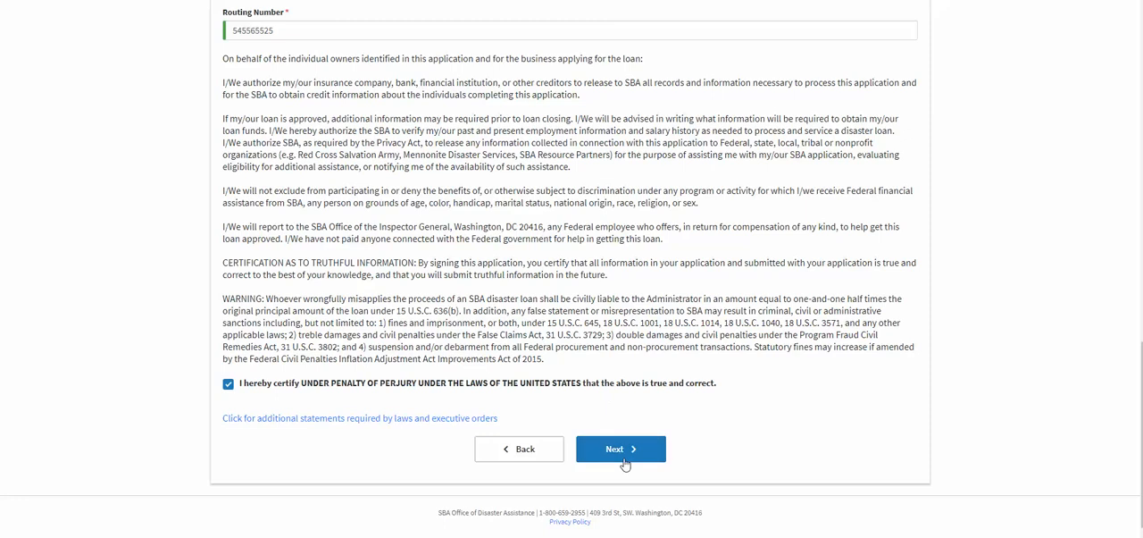
Review the completed Additional Information page, including the legal answers, assistant details, advance option, bank details and certification.
scroll(610, 423, "up", 10)
scroll(610, 423, "down", 1)
scroll(611, 424, "down", 1)
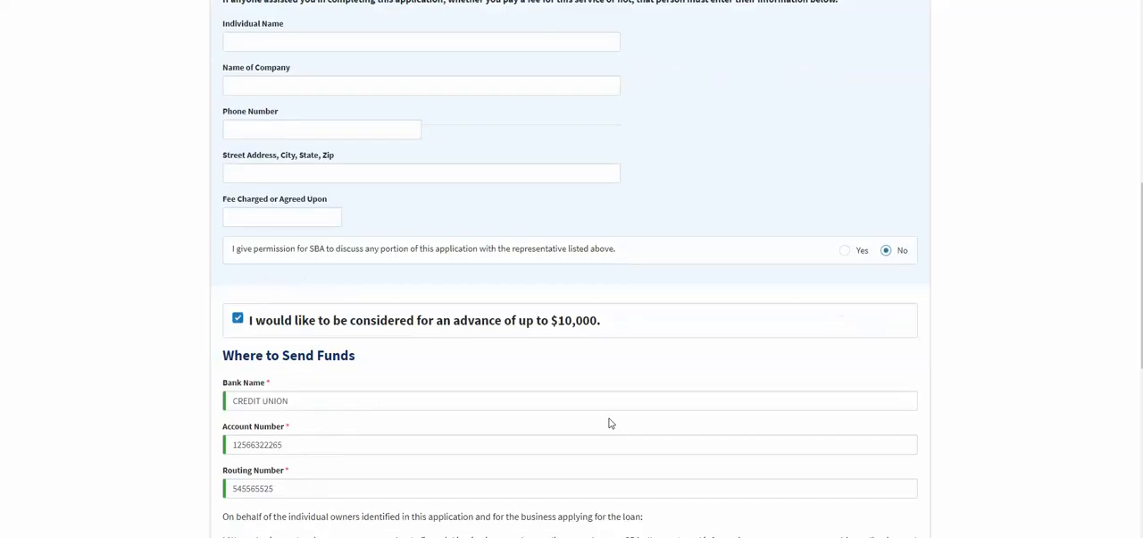
scroll(610, 424, "up", 1)
scroll(463, 295, "down", 7)
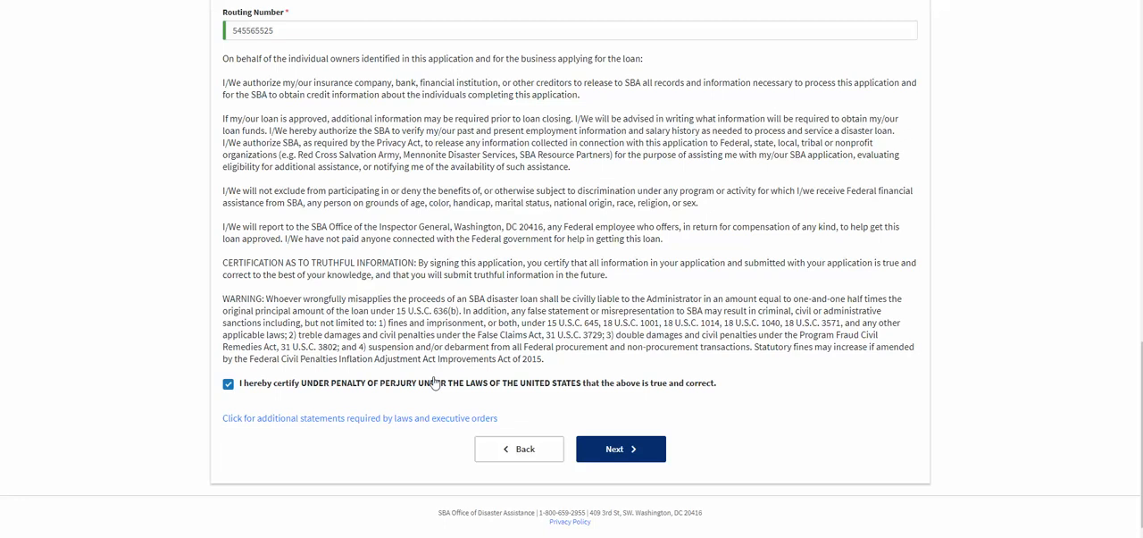
scroll(435, 382, "up", 9)
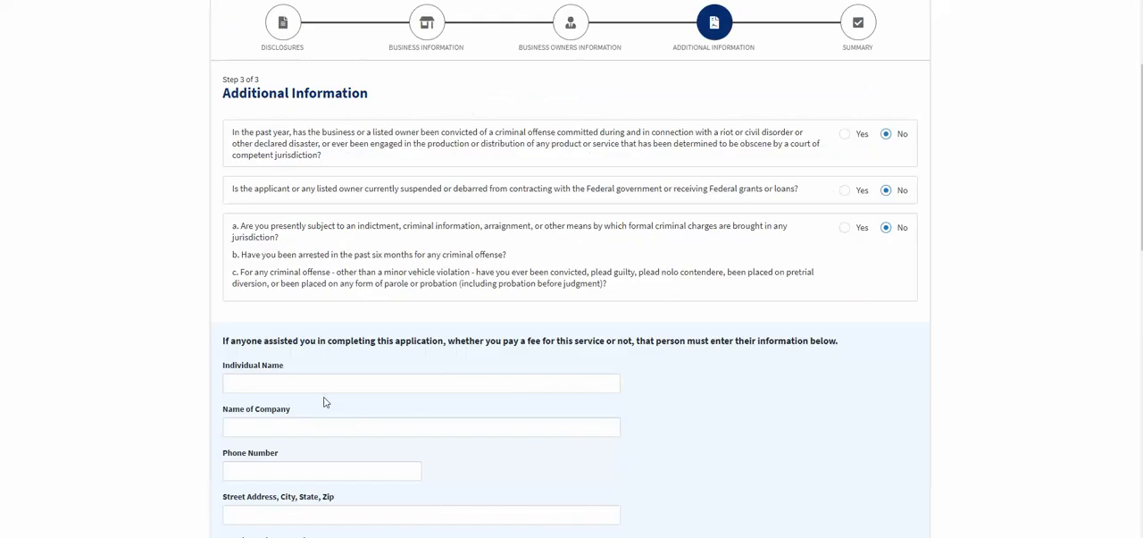
scroll(325, 402, "up", 2)
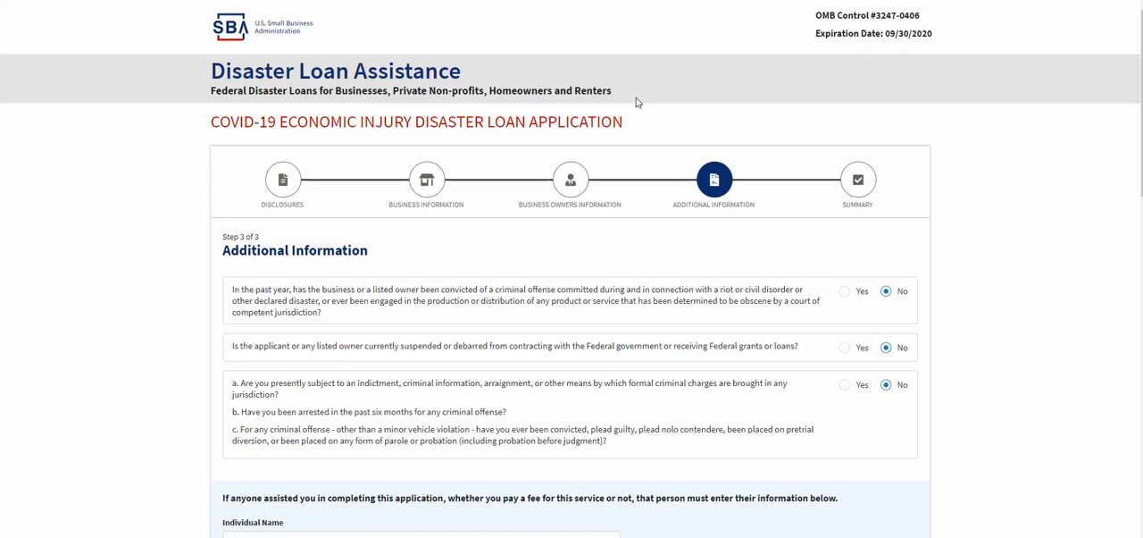